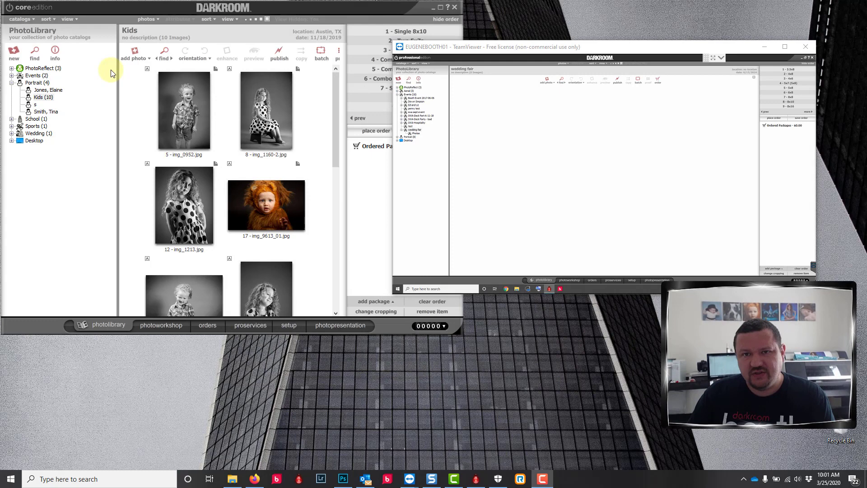
Check the installed Darkroom Core version, then move its window right and down behind the remote session.
left_click(448, 7)
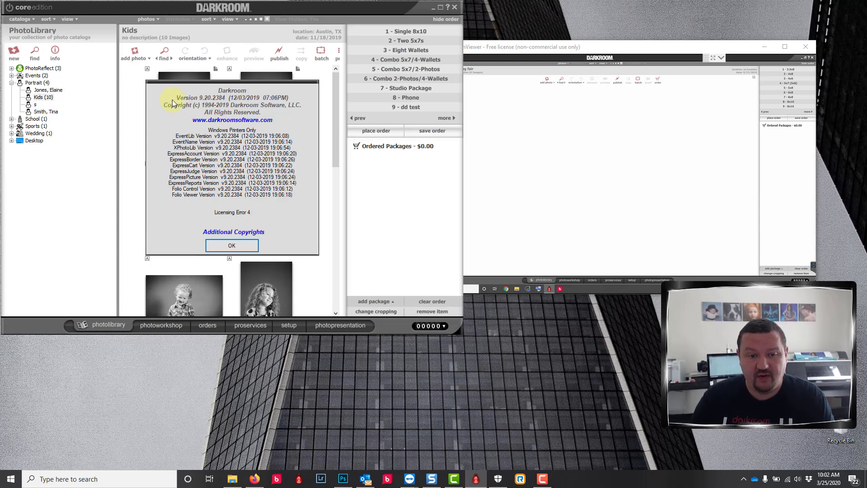
left_click(245, 242)
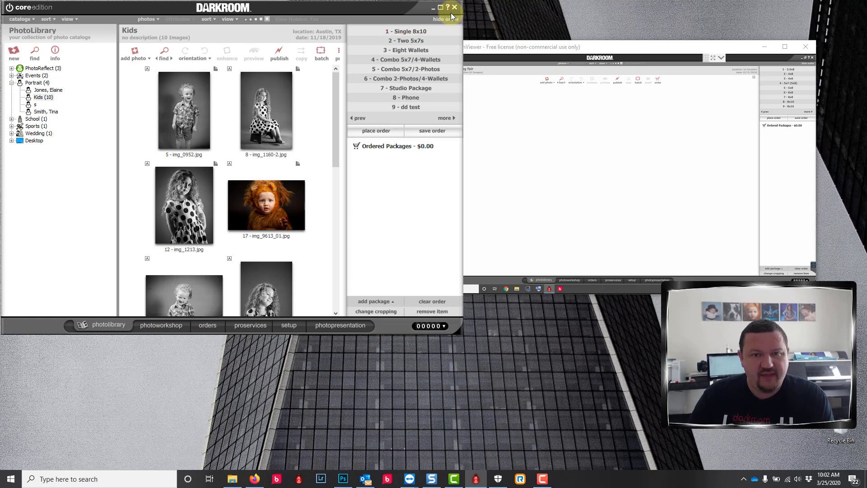
left_click(522, 49)
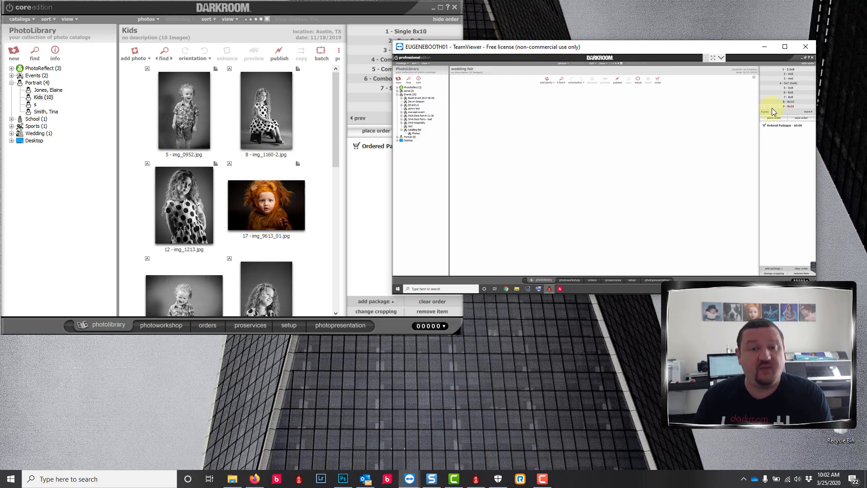
left_click(339, 6)
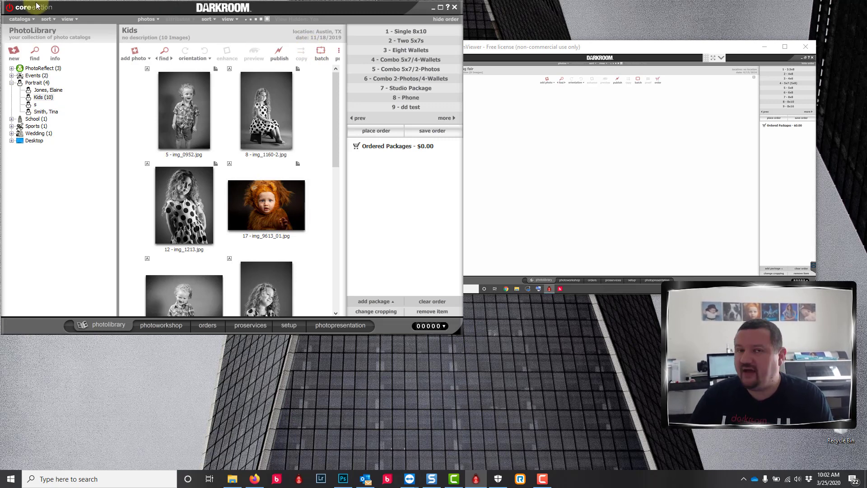
left_click(478, 47)
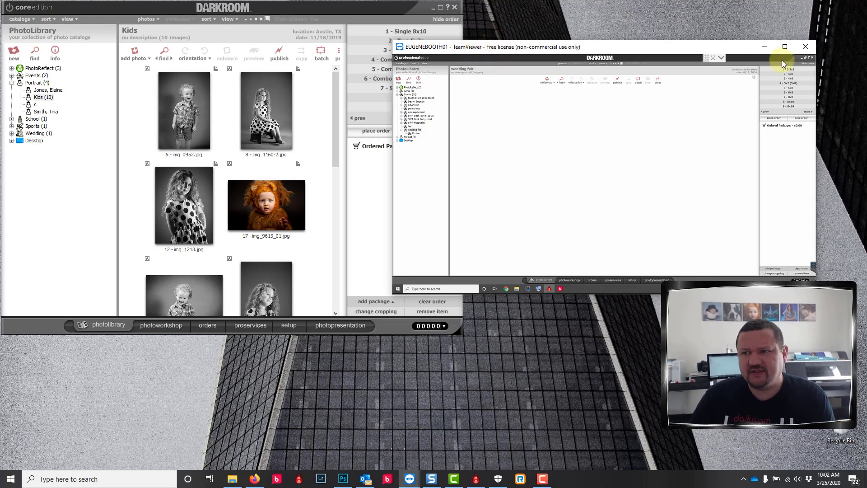
left_click_drag(357, 13, 382, 23)
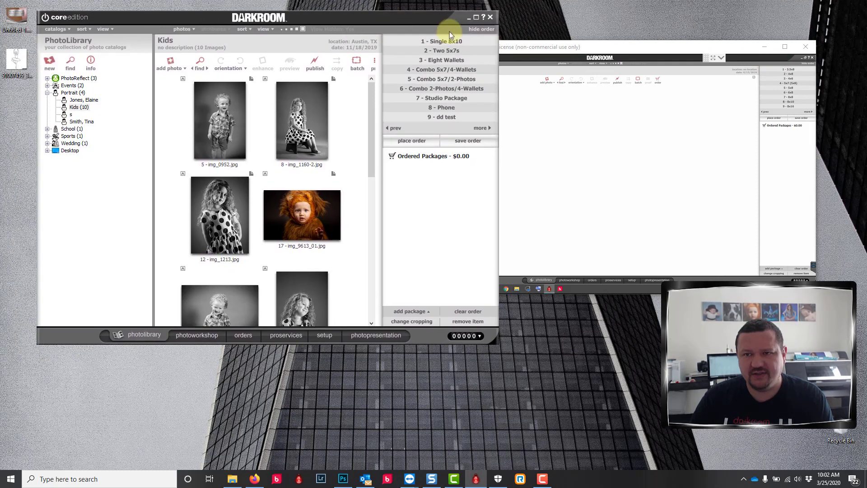
left_click(583, 47)
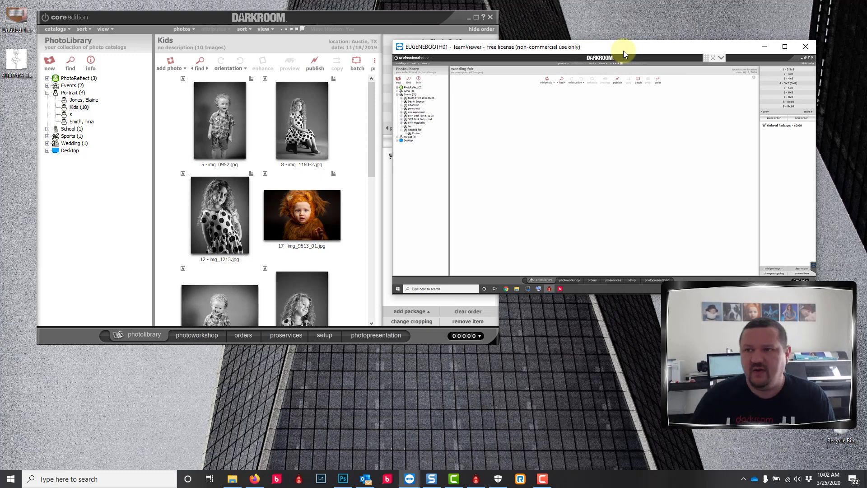
Maximize the remote session and confirm Darkroom Pro's Network Options show Server Computer on port 8080.
left_click(786, 47)
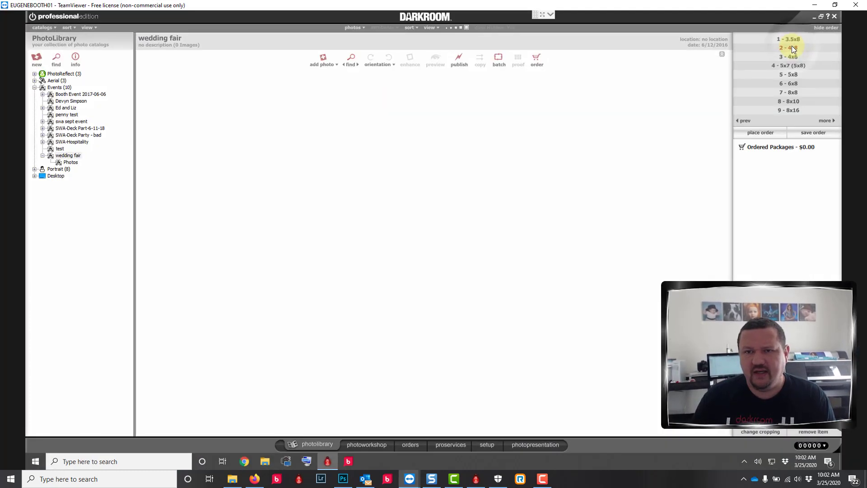
left_click(487, 448)
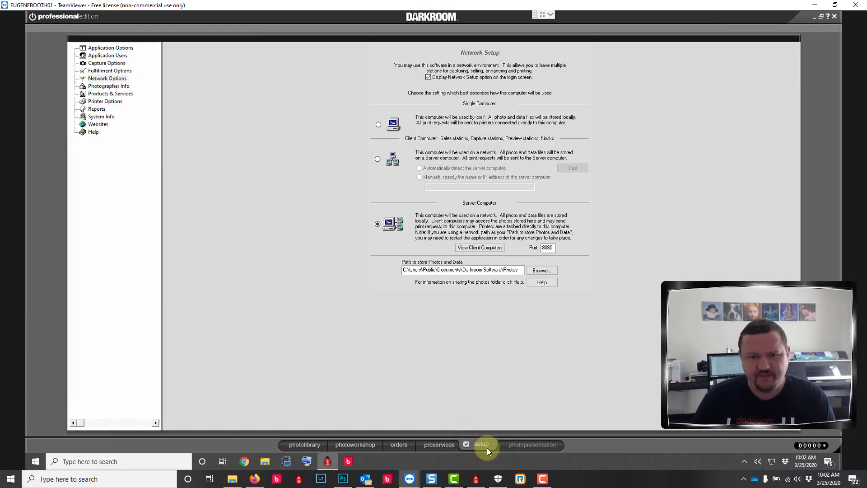
left_click(383, 123)
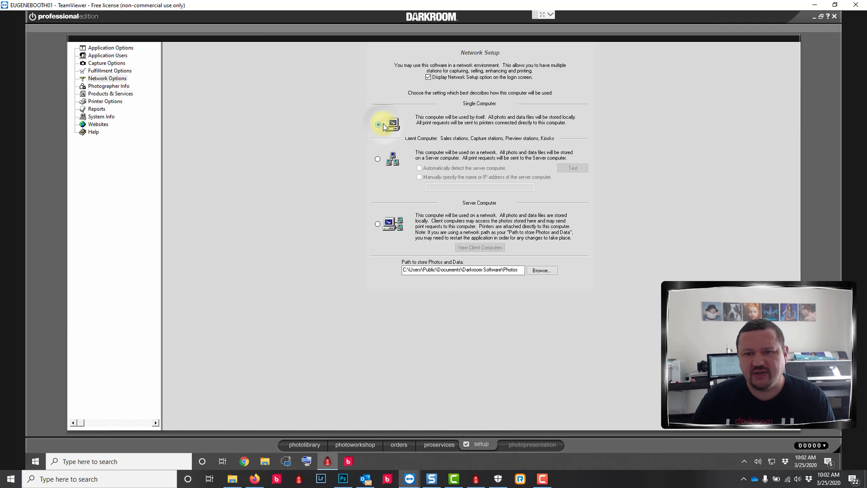
left_click(103, 78)
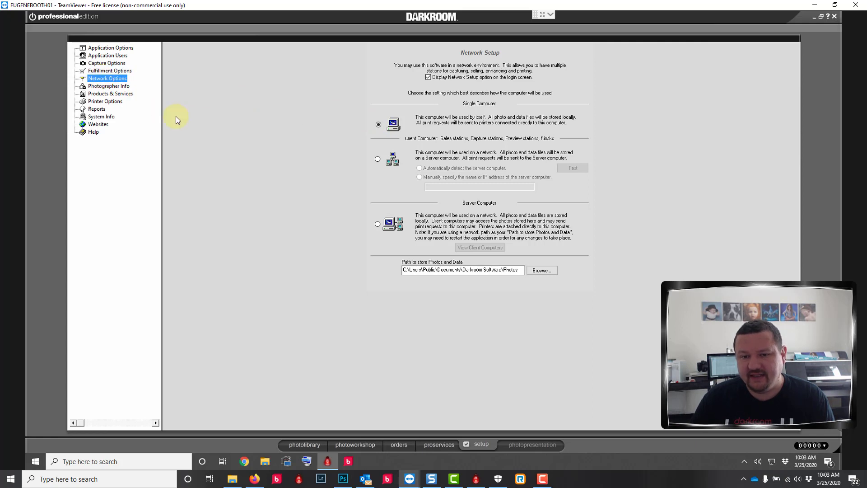
left_click(378, 224)
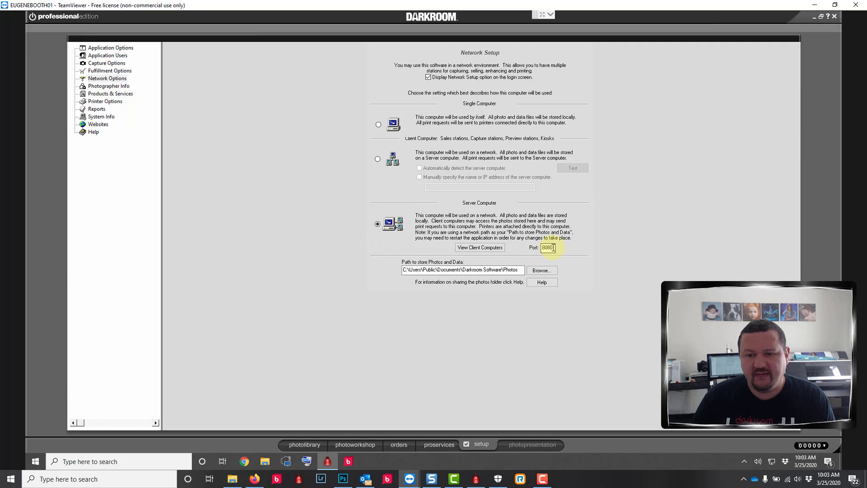
left_click_drag(552, 247, 533, 248)
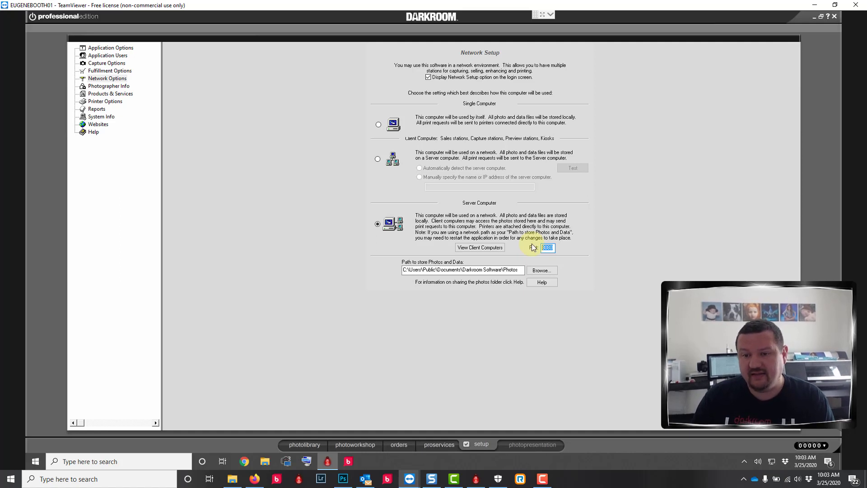
left_click(378, 124)
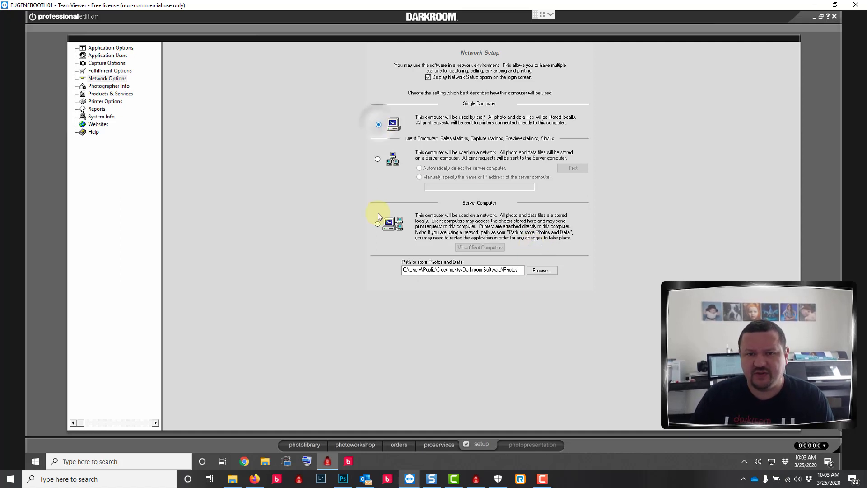
left_click(378, 224)
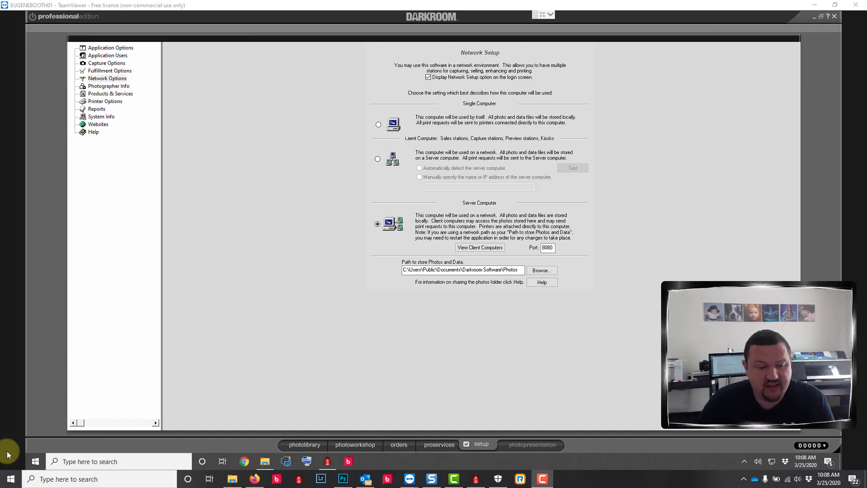
Search 'fir' from the server's Start menu and open Firewall & network protection.
left_click(34, 461)
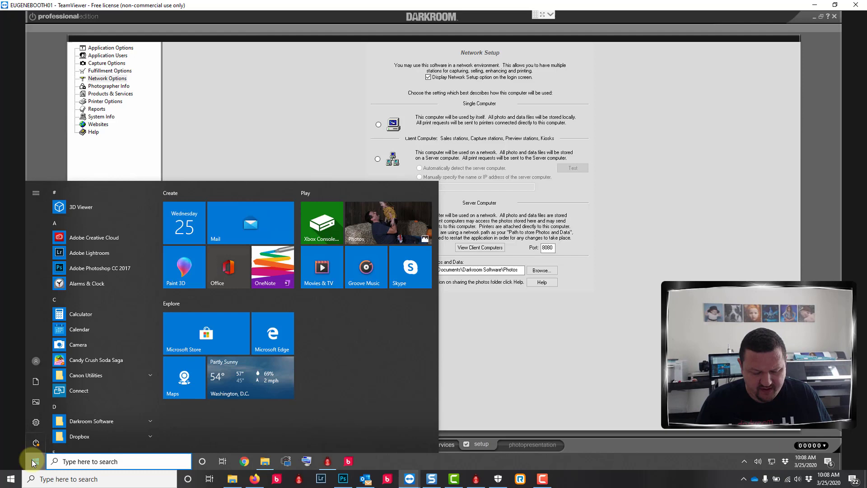
type("fir")
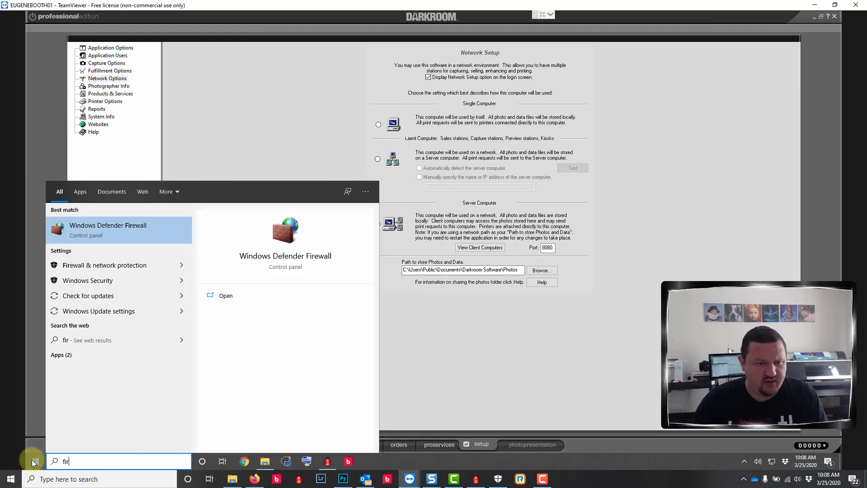
left_click(134, 267)
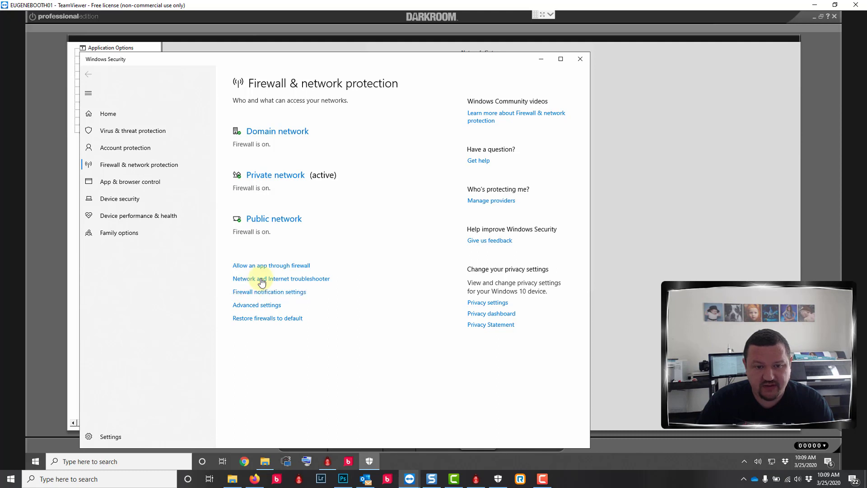
Review the list of apps allowed through the server's firewall, then set it aside.
left_click(275, 265)
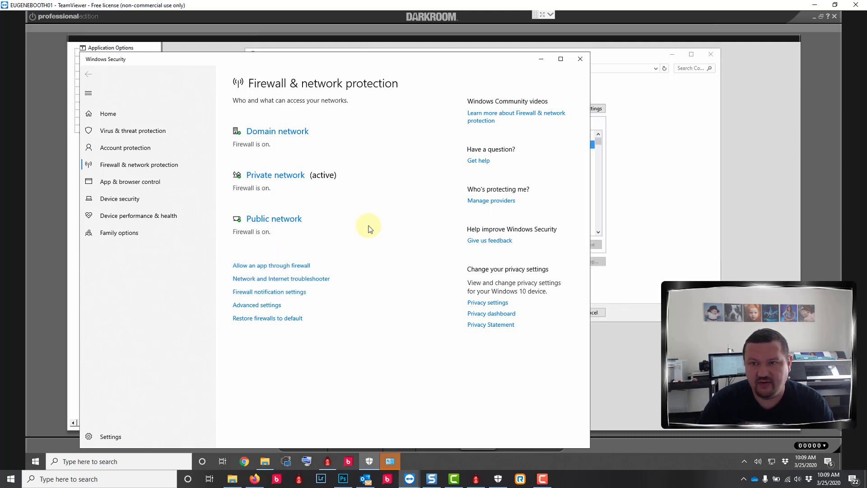
left_click(622, 130)
scroll(387, 173, "down", 5)
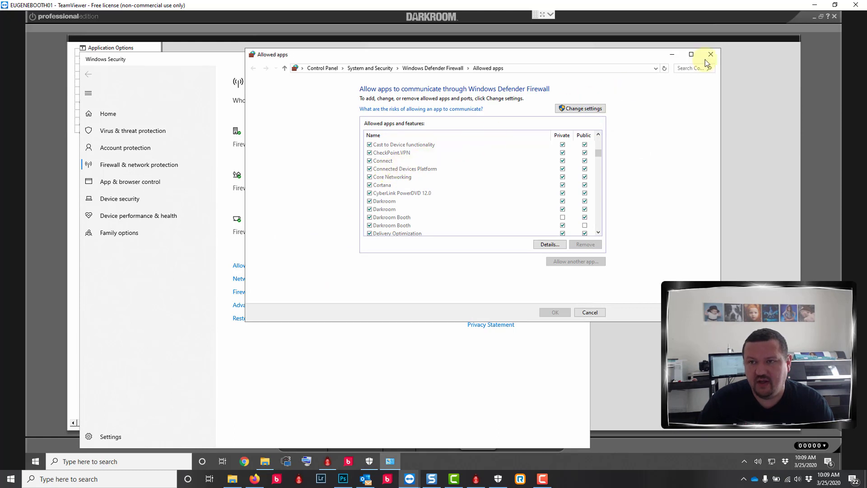
left_click(674, 56)
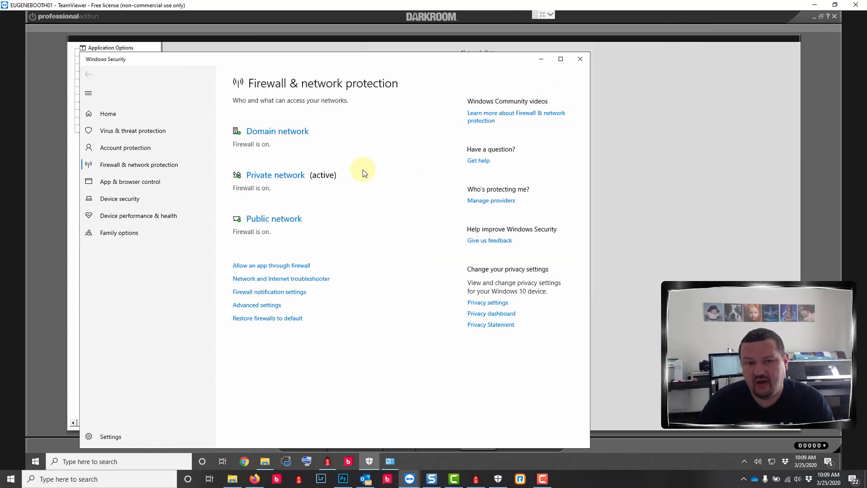
Turn off the server's Private network firewall and minimize the remote session.
left_click(280, 178)
left_click(242, 231)
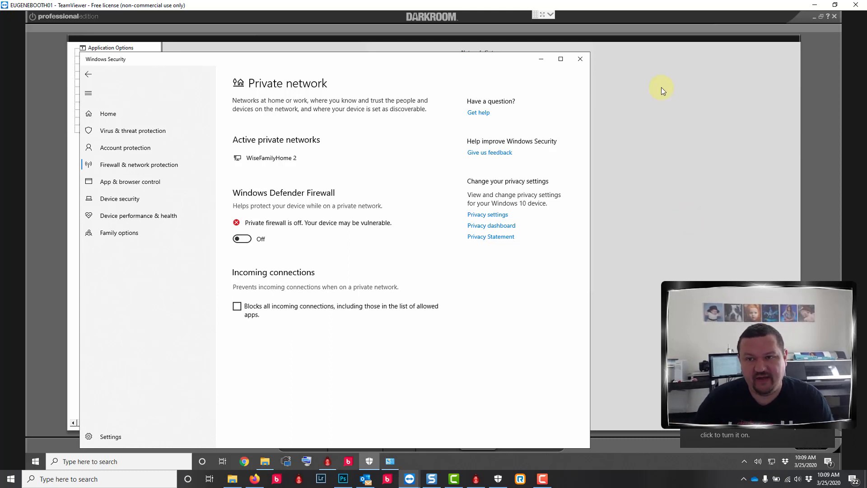
left_click(675, 89)
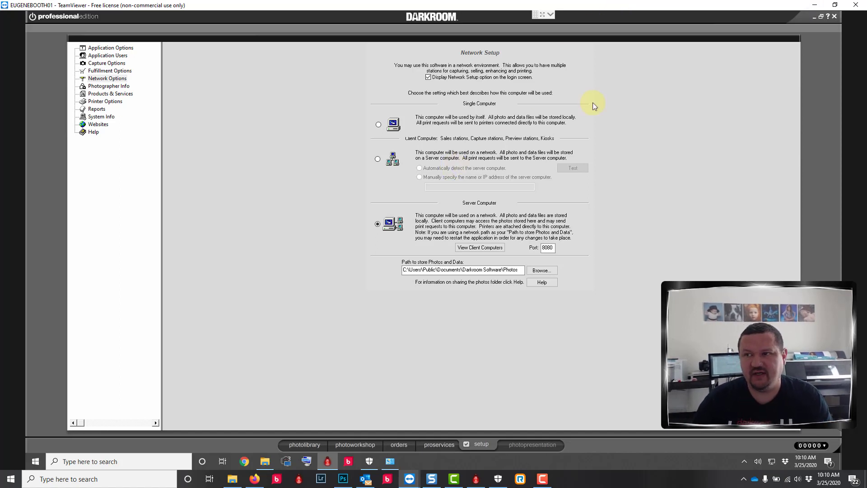
Center the local Darkroom Core window and set it as a Client Computer auto-detecting the server.
left_click(815, 5)
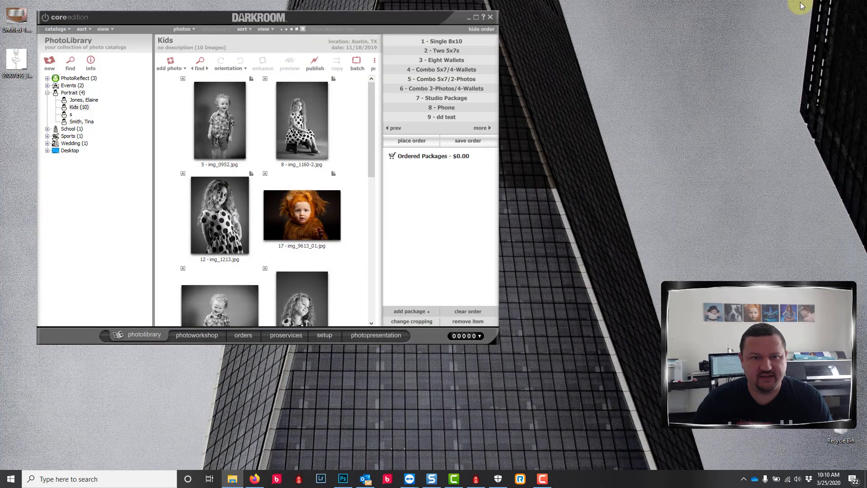
left_click_drag(417, 19, 511, 44)
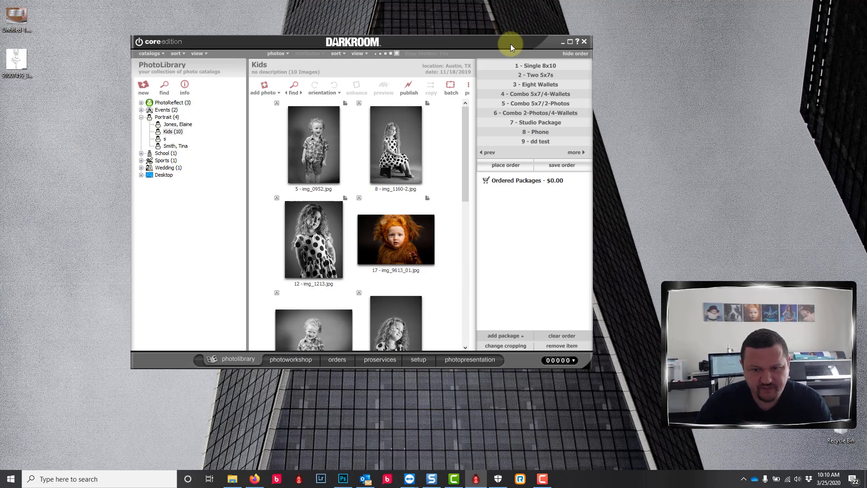
left_click(421, 359)
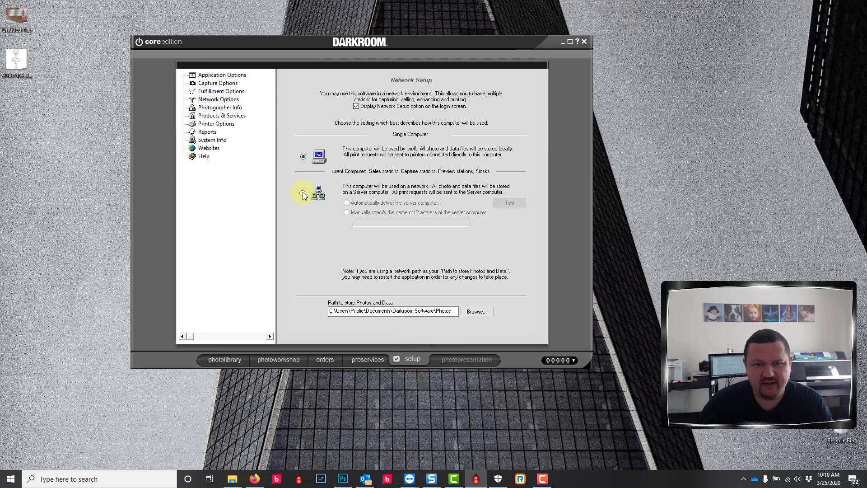
left_click(302, 193)
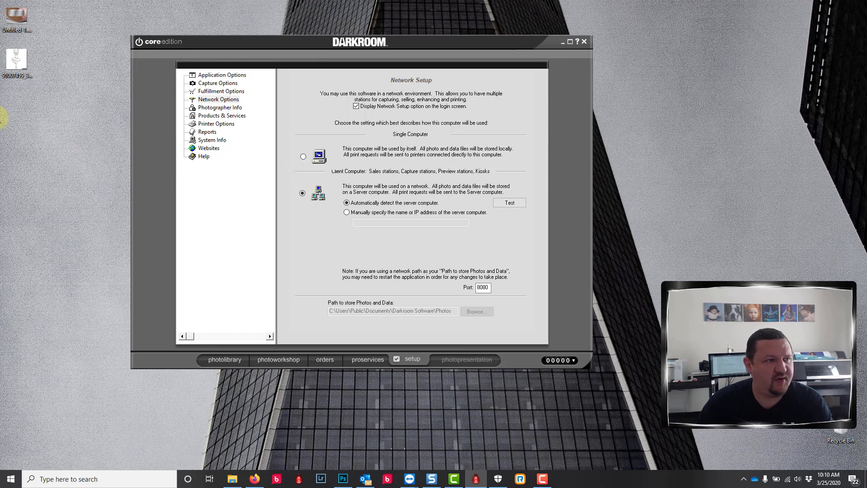
left_click(232, 479)
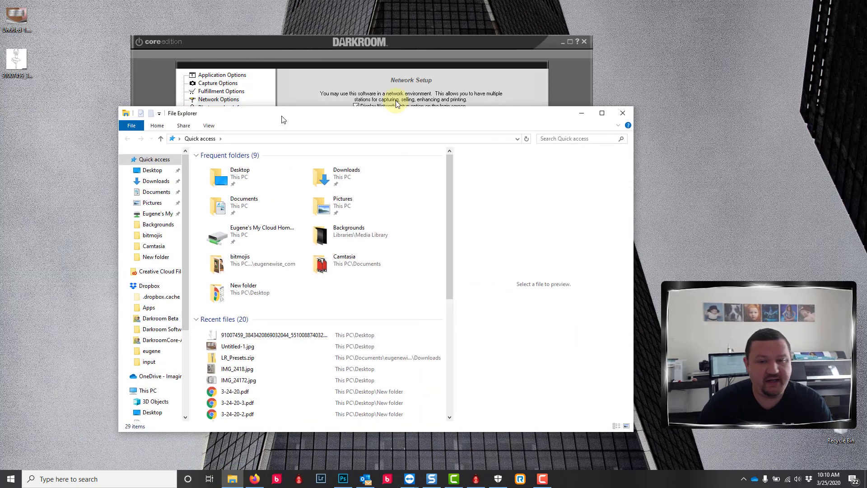
Reach the server computer's network shares by pasting its path into File Explorer's address bar.
left_click_drag(269, 122, 500, 72)
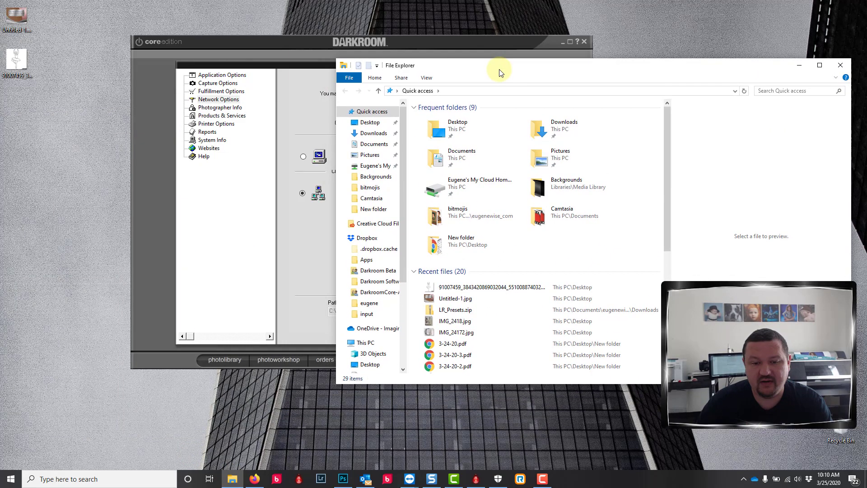
scroll(368, 271, "down", 2)
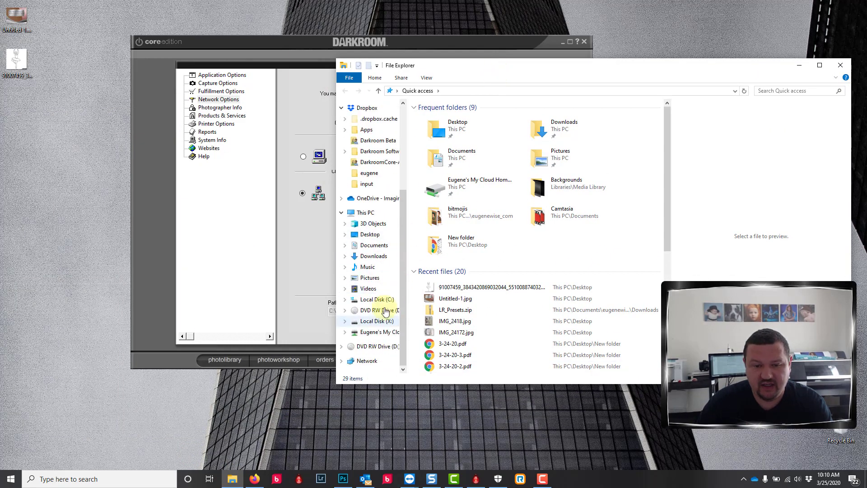
left_click(360, 361)
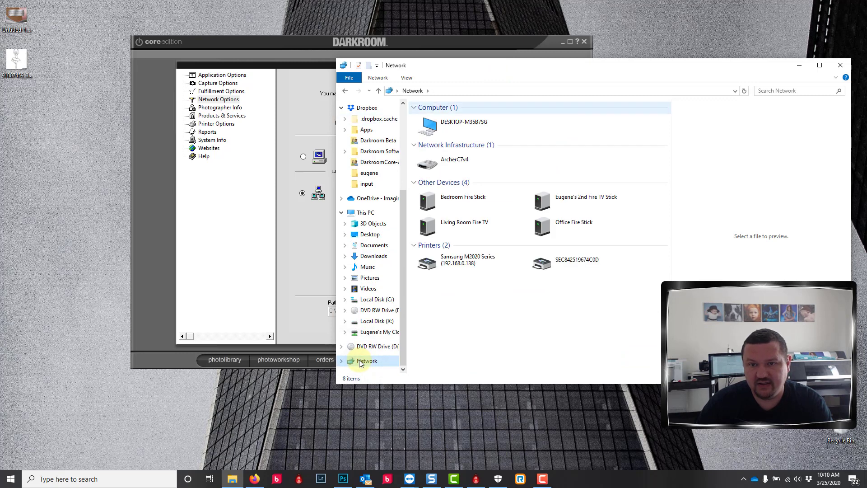
left_click(508, 90)
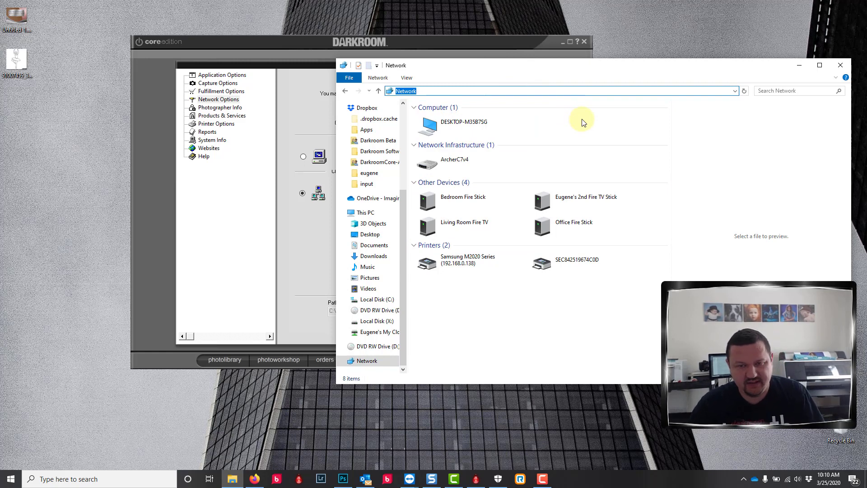
type("\\\\EugeneBooth01")
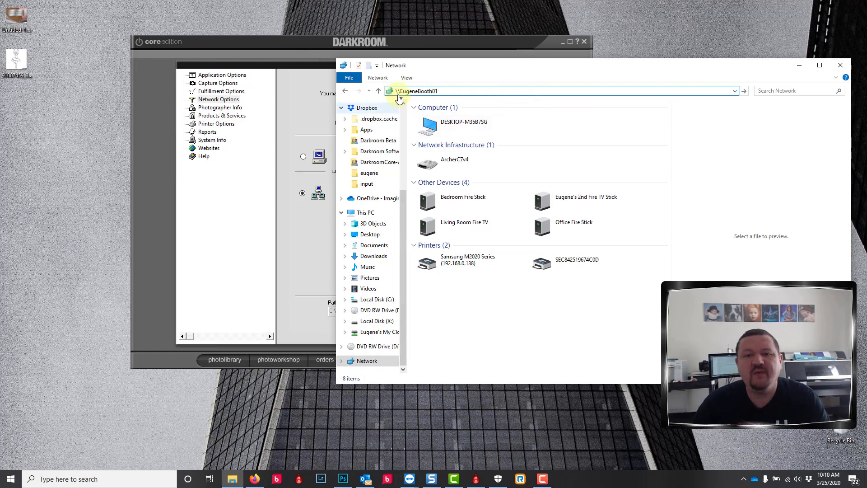
key("Return")
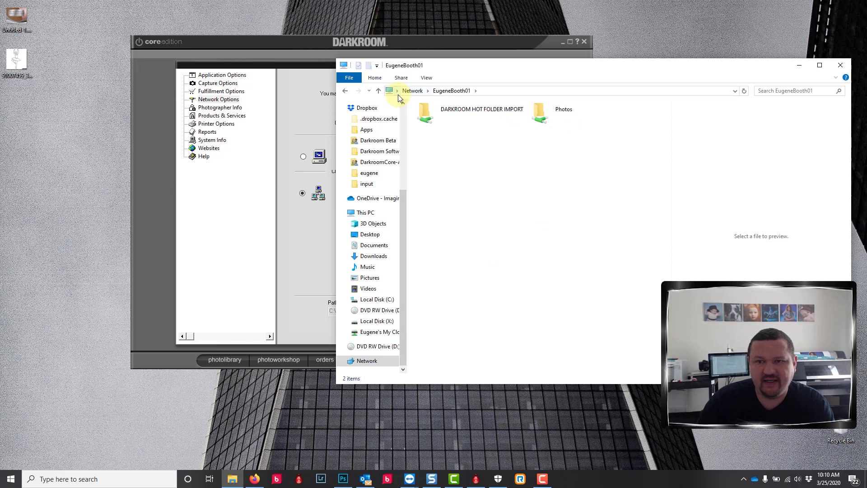
Open the server's shared Photos folder and scroll through its 148 items.
left_click(562, 115)
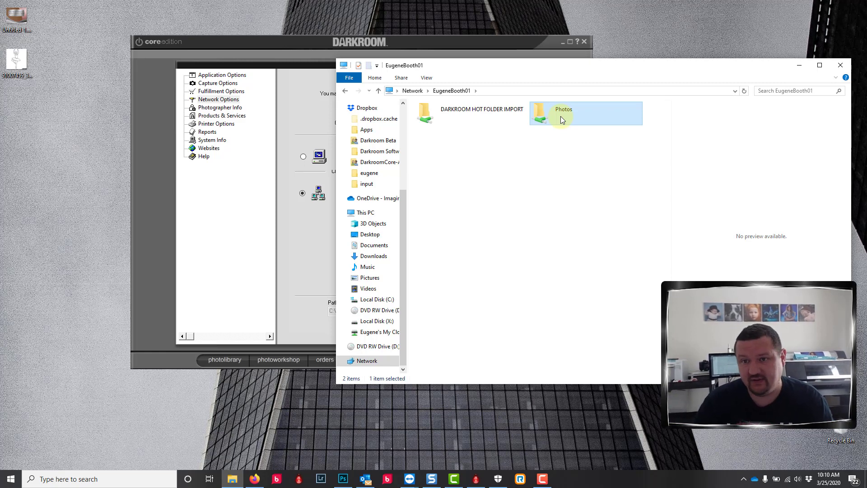
double_click(561, 116)
scroll(515, 202, "down", 8)
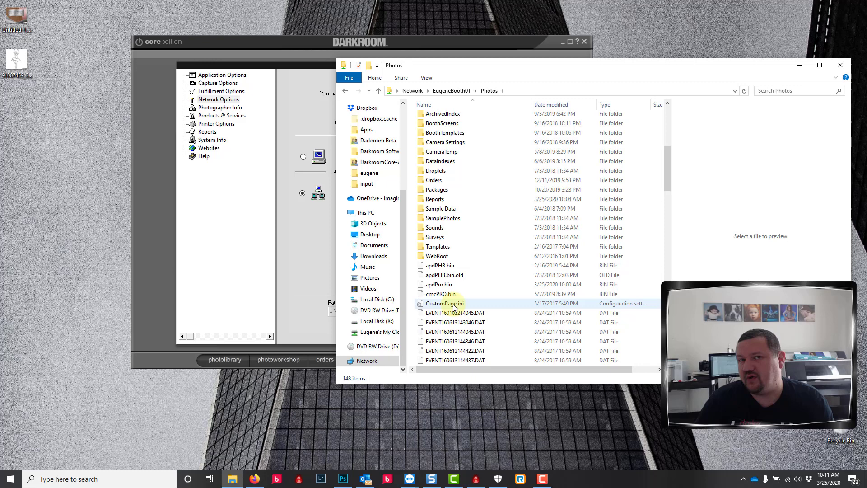
scroll(474, 280, "down", 3)
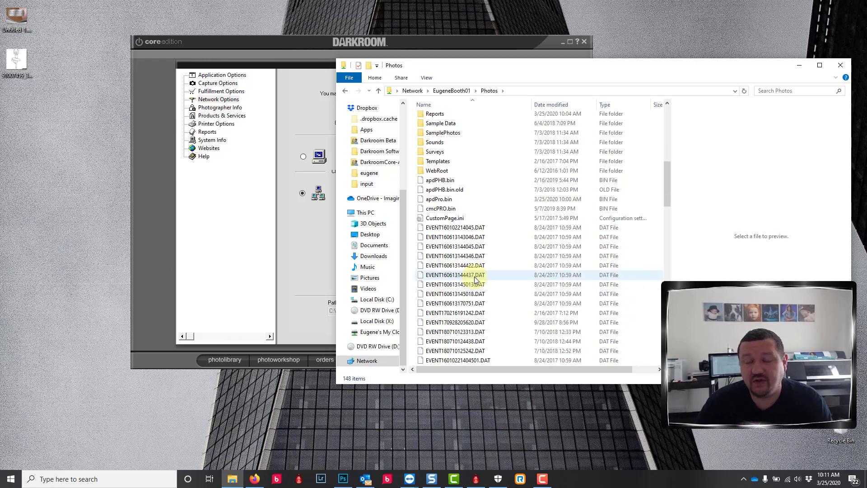
scroll(474, 280, "down", 2)
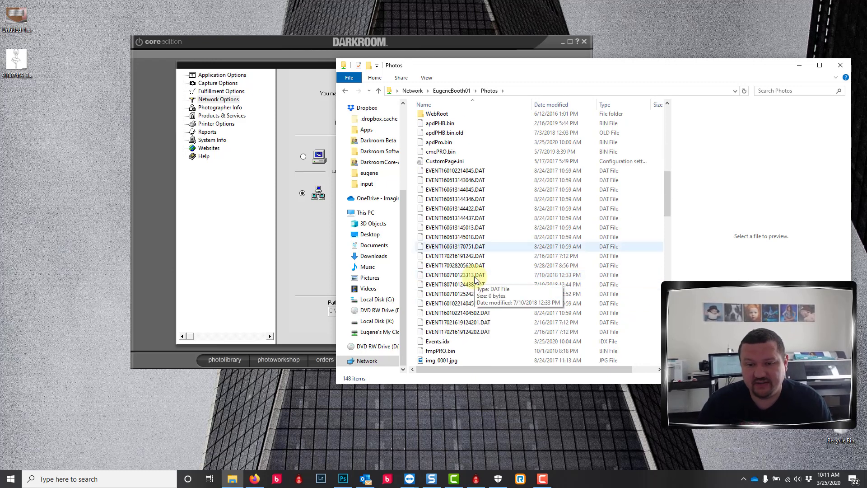
Create a test New folder in the server's Photos folder, then permanently delete it.
right_click(517, 341)
mouse_move(563, 320)
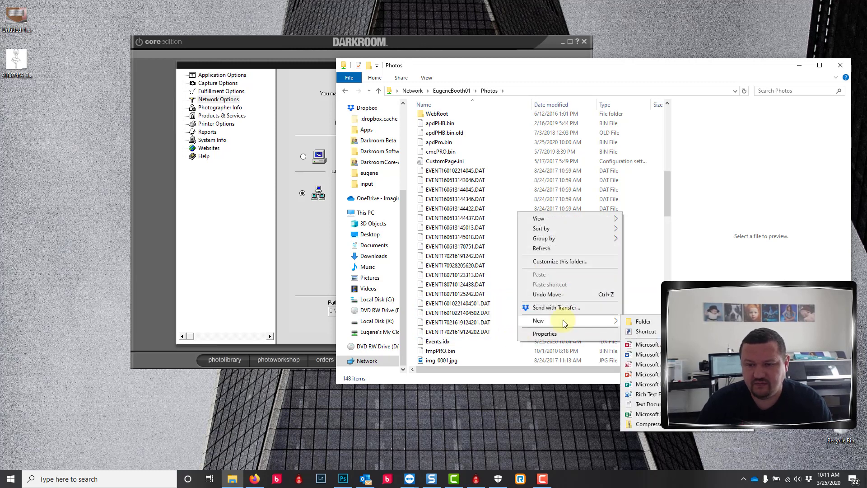
left_click(644, 322)
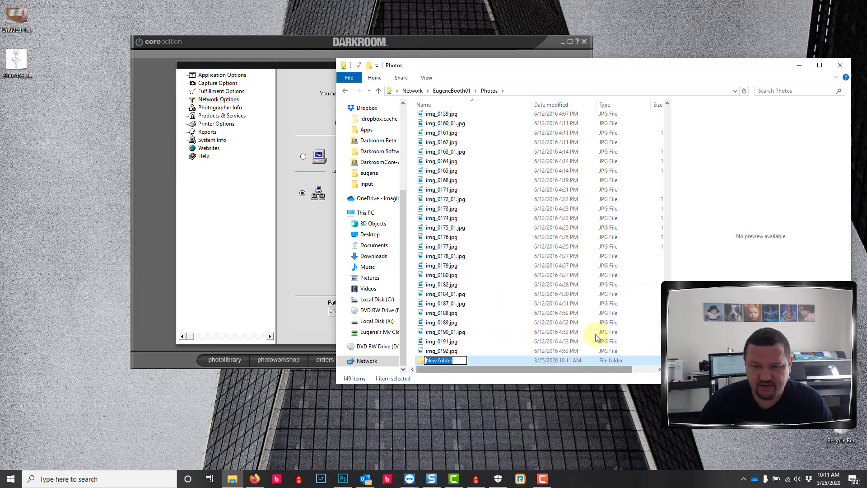
left_click(495, 361)
key("Delete")
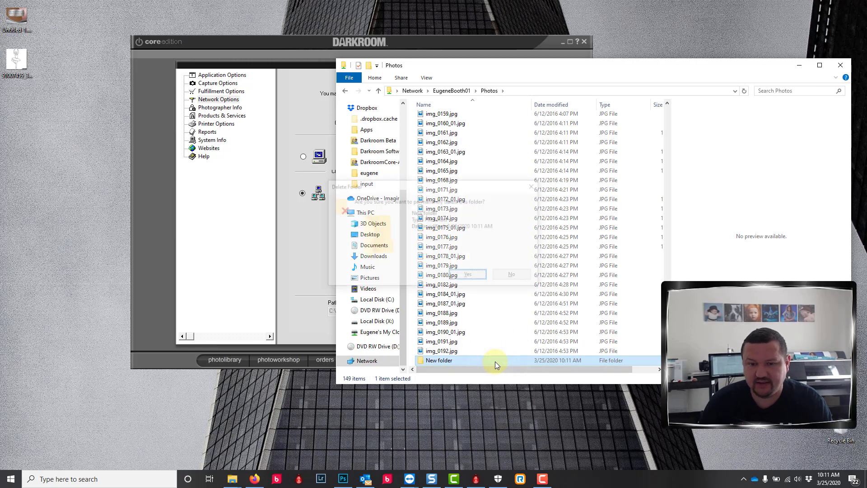
left_click(468, 277)
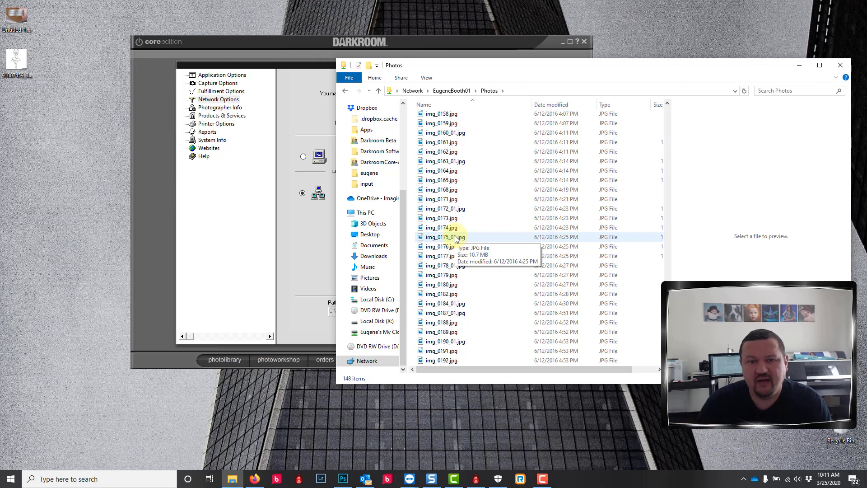
Copy the server computer's network path from File Explorer's address bar.
left_click(428, 44)
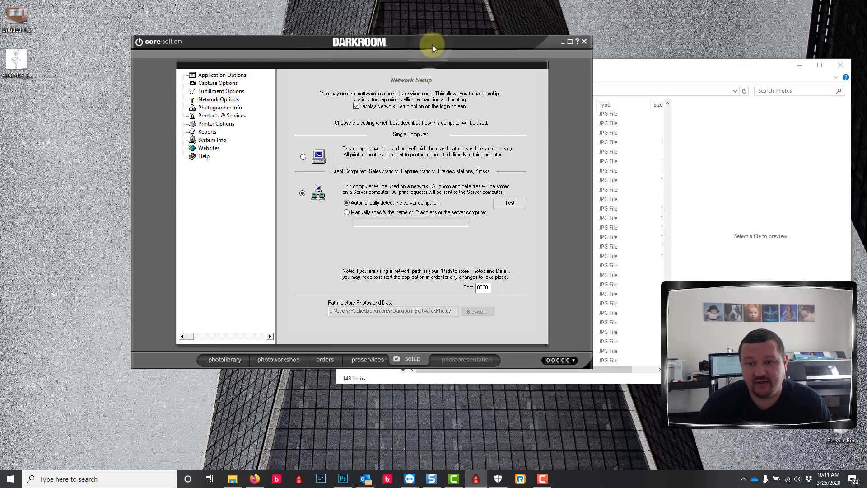
left_click(625, 67)
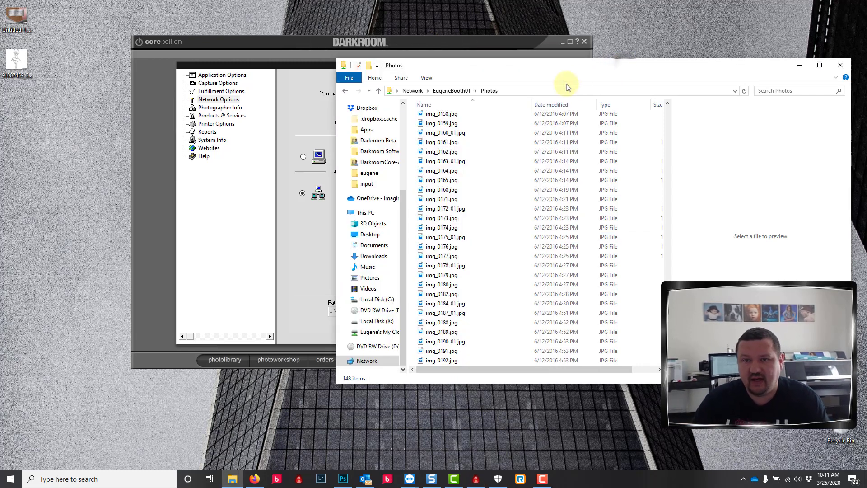
left_click(543, 93)
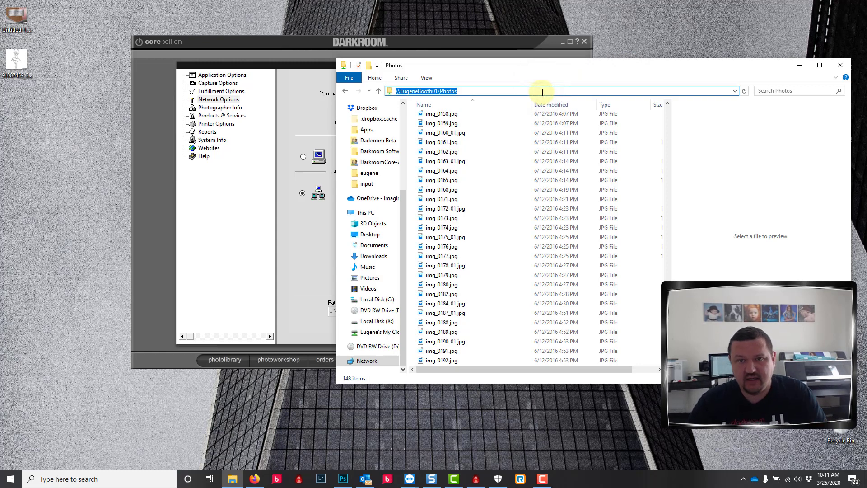
left_click(346, 90)
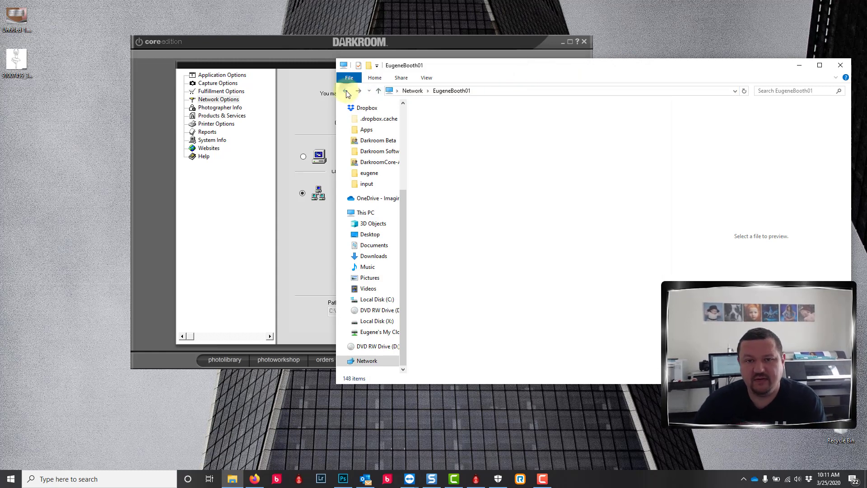
left_click(490, 92)
key("ctrl+c")
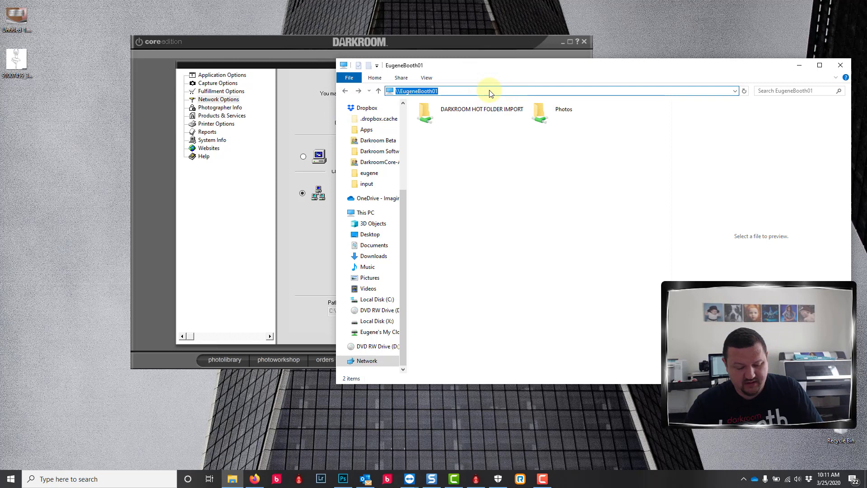
Choose to specify the server manually, paste its network name, and check port 8080.
left_click(470, 45)
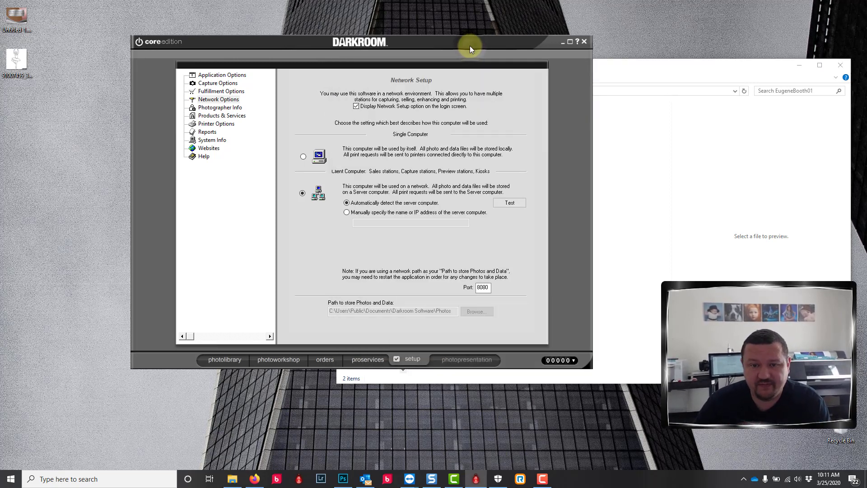
left_click(347, 212)
left_click(375, 222)
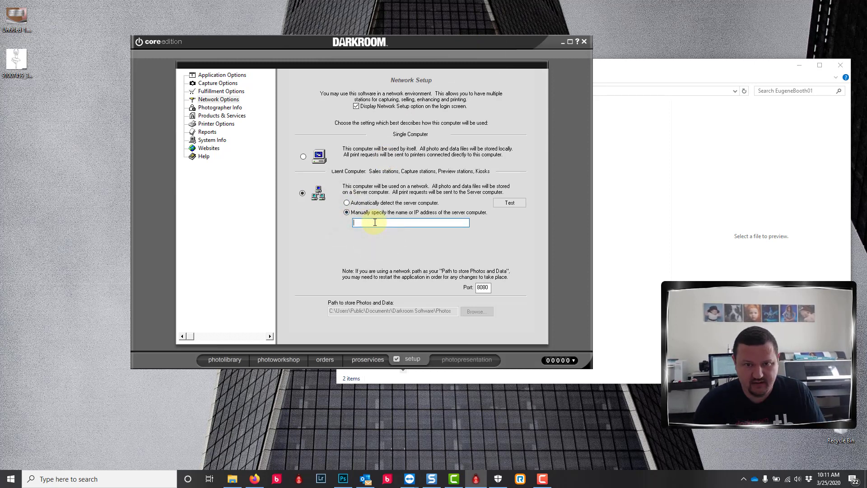
key("ctrl+v")
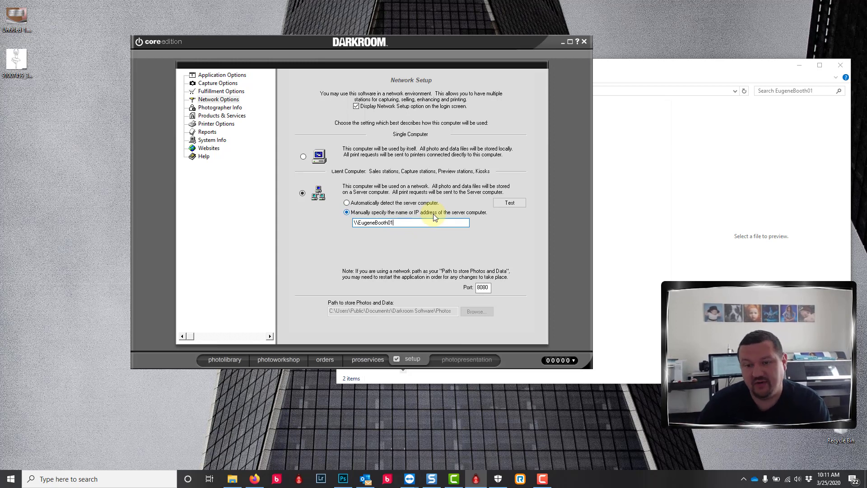
left_click(490, 287)
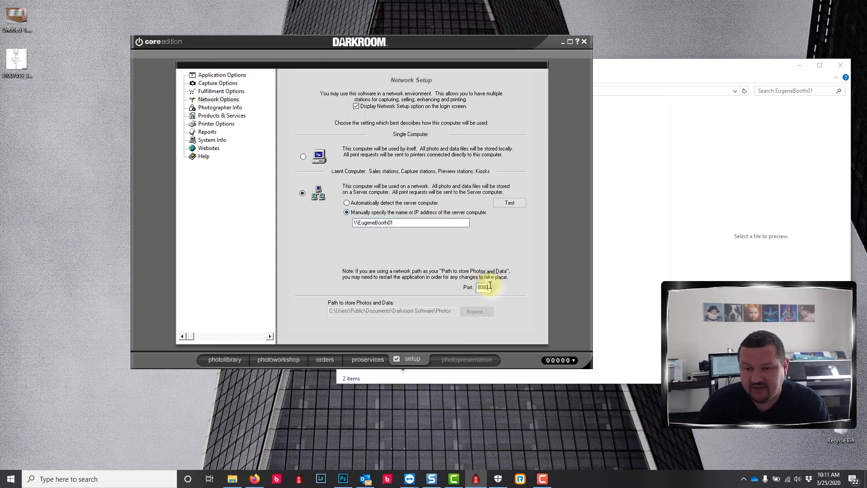
double_click(477, 290)
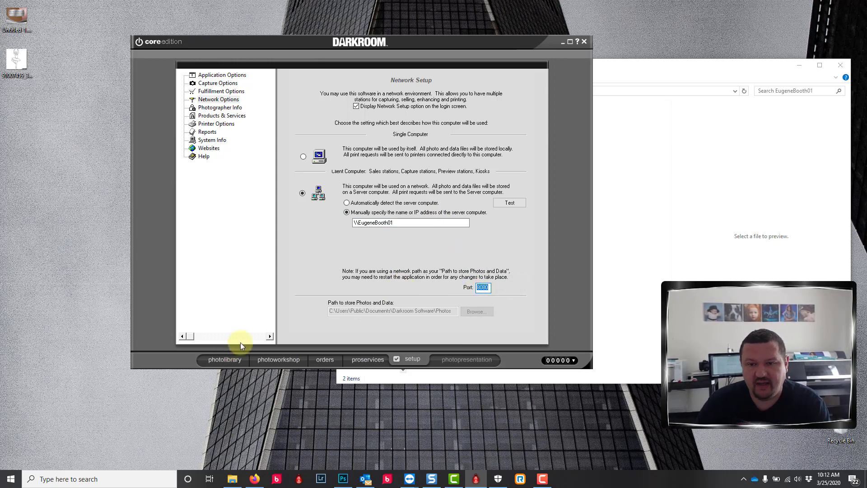
Run the server connection test, which fails with 'Unable to connect', and dismiss the warning.
left_click(509, 204)
left_click(509, 204)
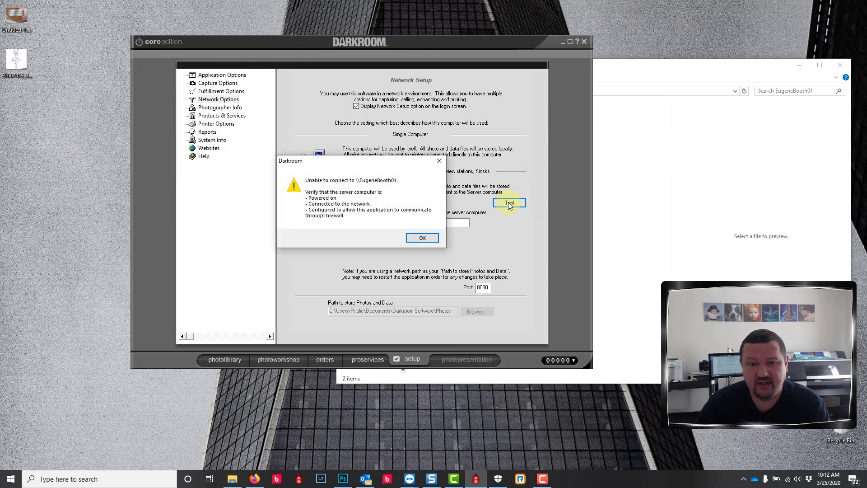
left_click(427, 238)
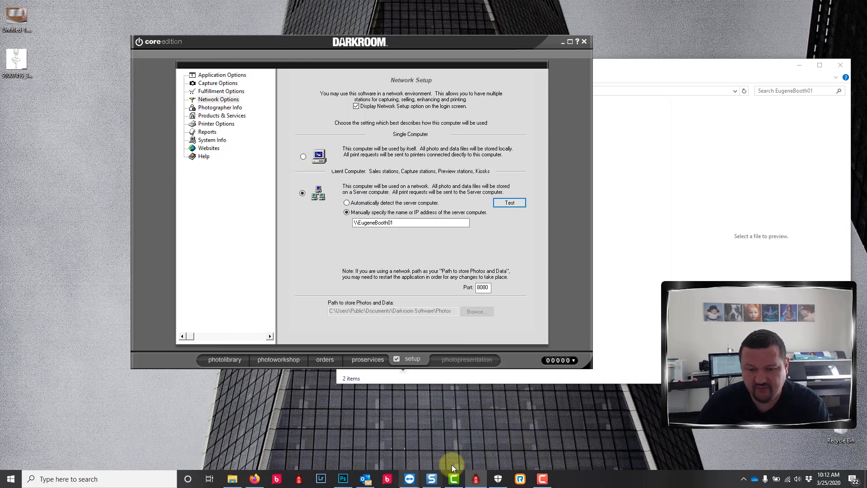
left_click(409, 479)
View the server's client computer list, showing no workstations connected, then return to Darkroom Core.
left_click(440, 444)
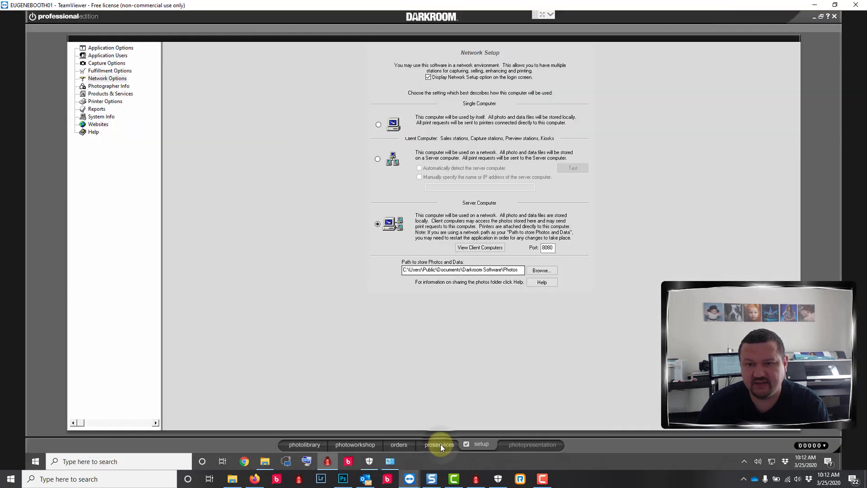
left_click(480, 247)
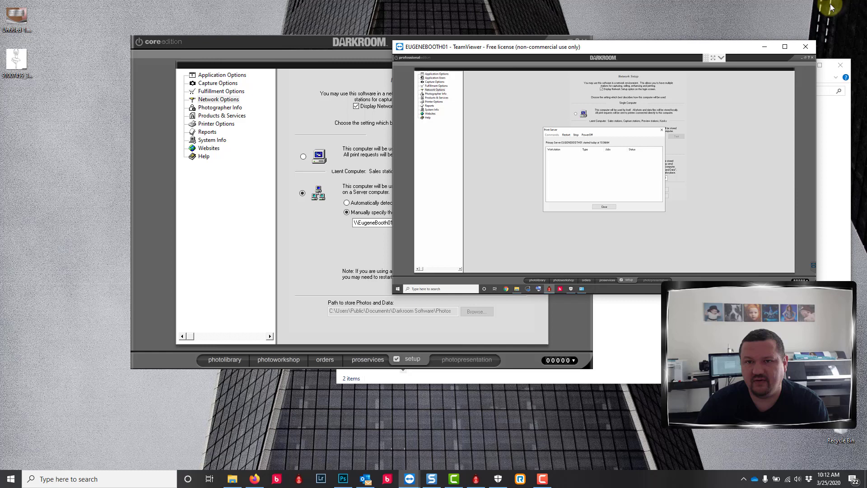
left_click_drag(594, 41, 581, 55)
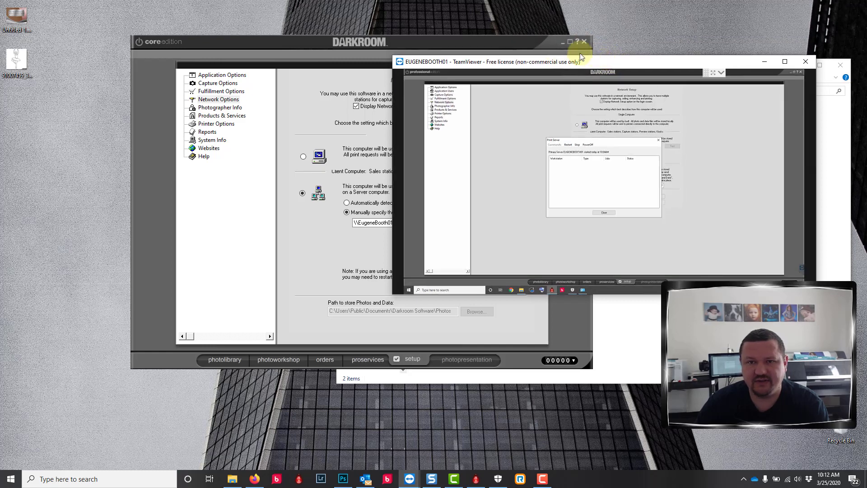
left_click(512, 42)
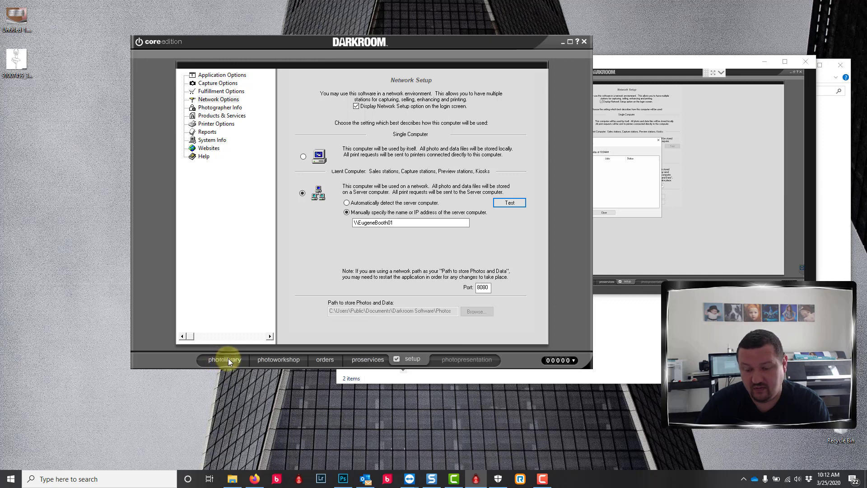
Switch the private-network firewall off, then bring the Darkroom Core window back in front.
left_click(498, 479)
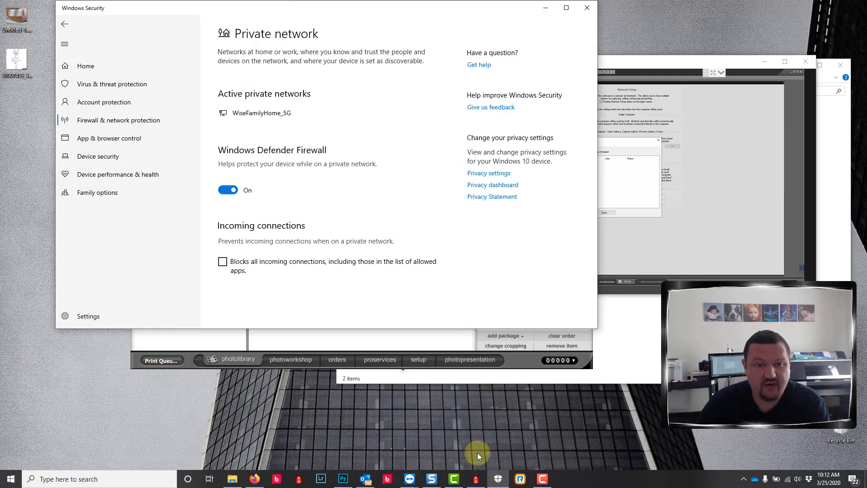
left_click(231, 190)
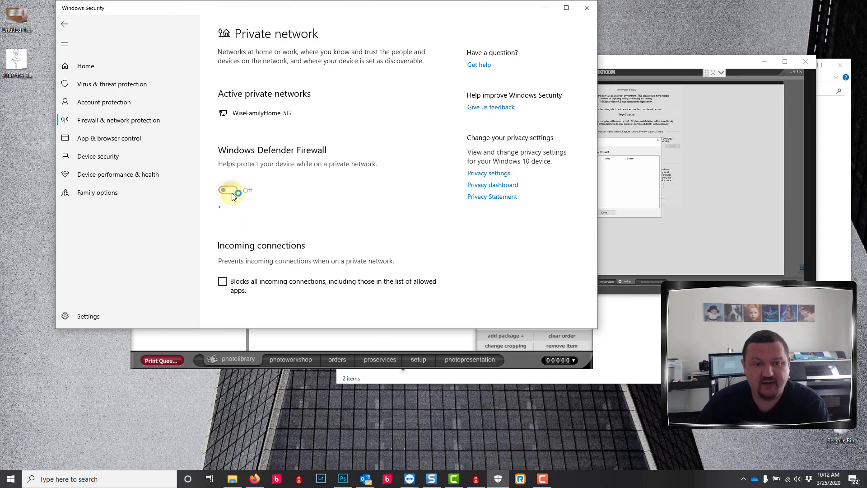
left_click(187, 363)
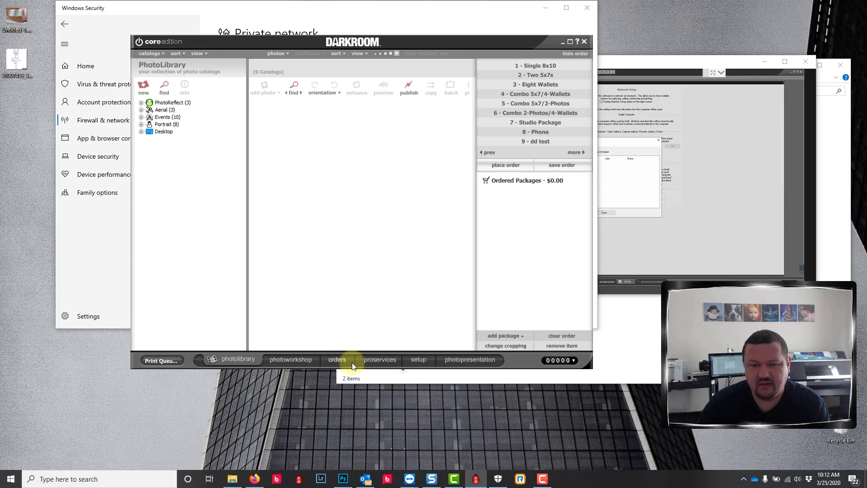
Test the Client Computer connection to the server on port 8080 and acknowledge the success message.
left_click(422, 360)
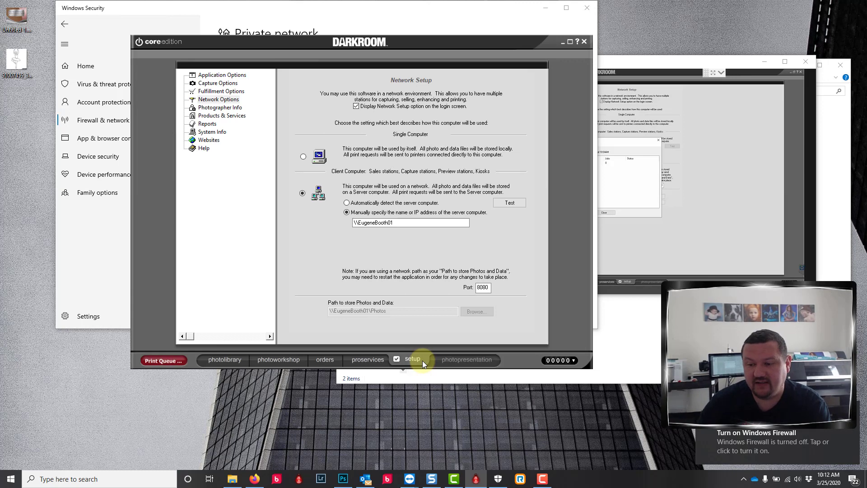
left_click(518, 203)
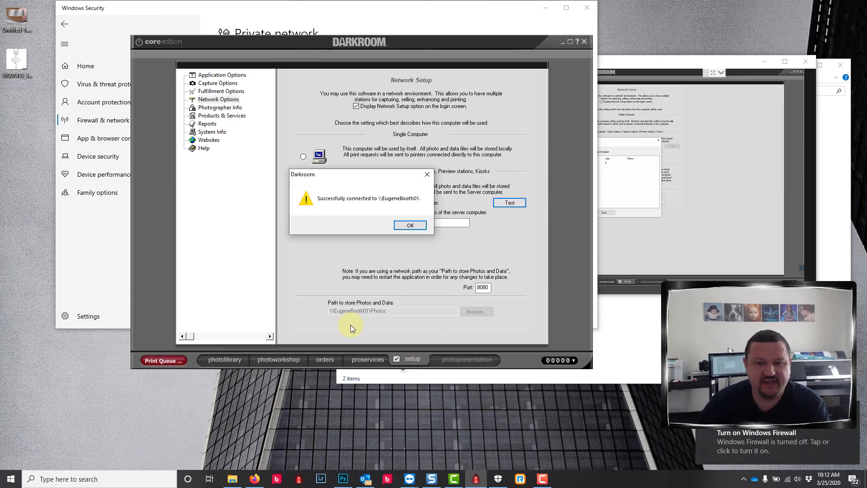
left_click(407, 225)
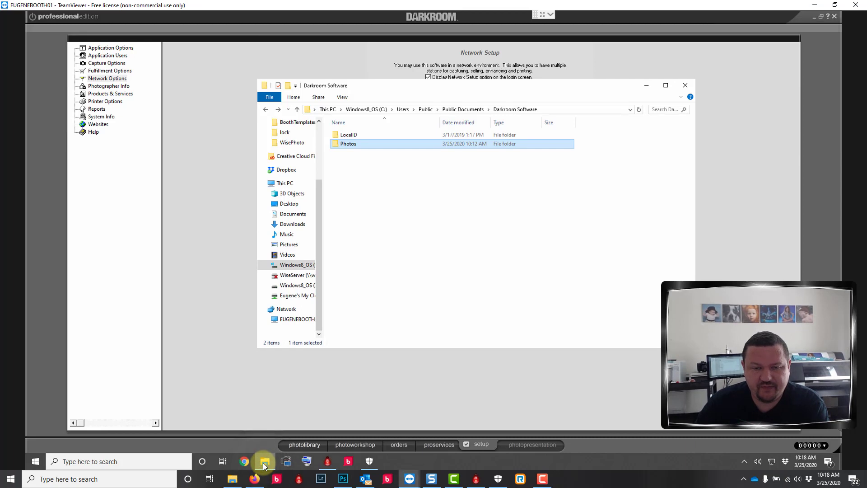
Open the server's 'Path to store Photos' location in a new Explorer window, then go up to Darkroom Software.
left_click(685, 85)
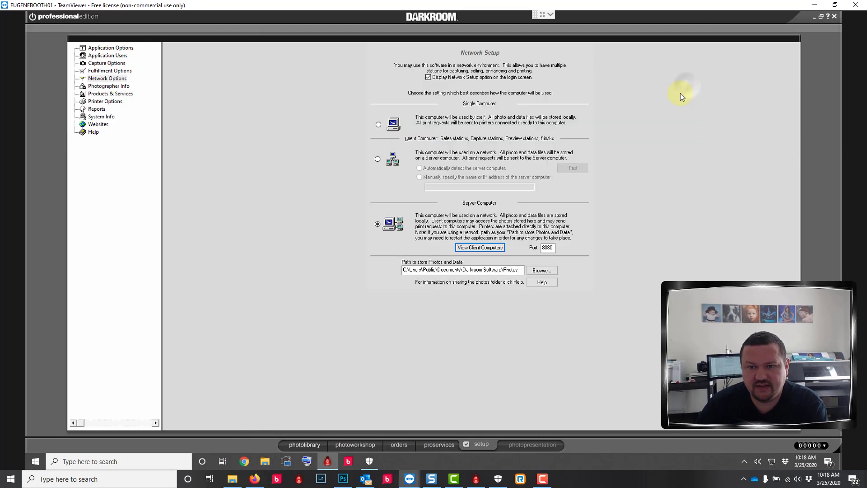
left_click_drag(519, 270, 310, 275)
key("ctrl+c")
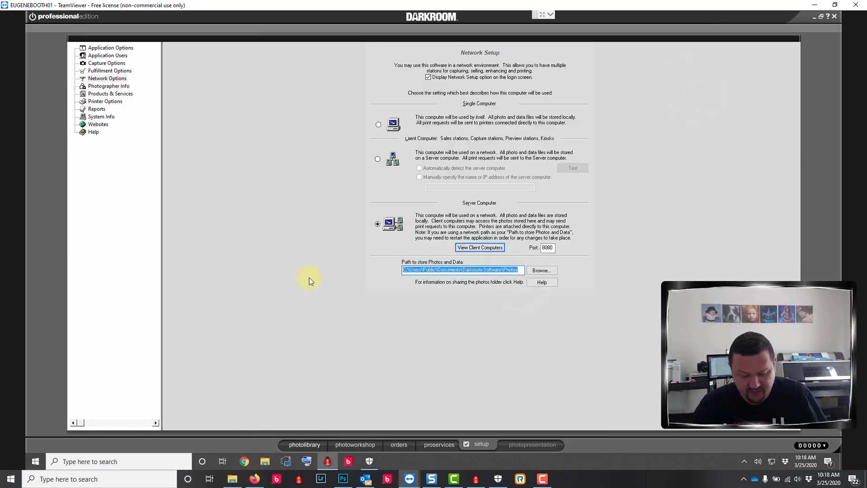
left_click(265, 461)
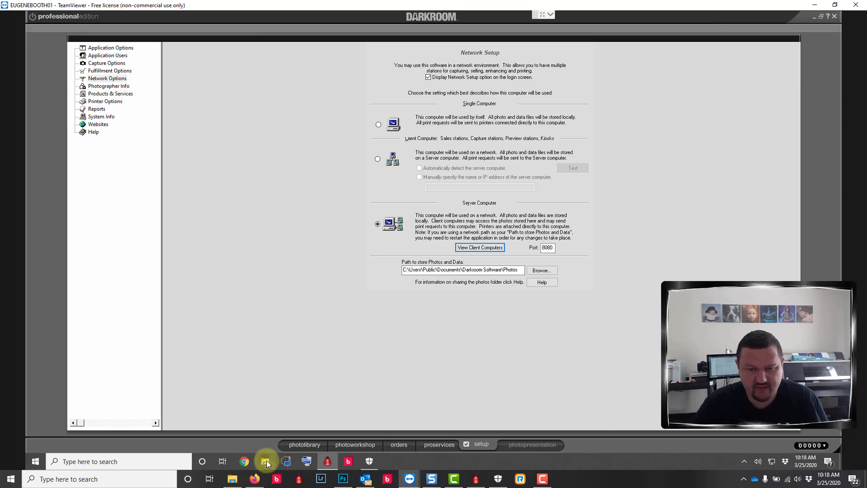
left_click(431, 109)
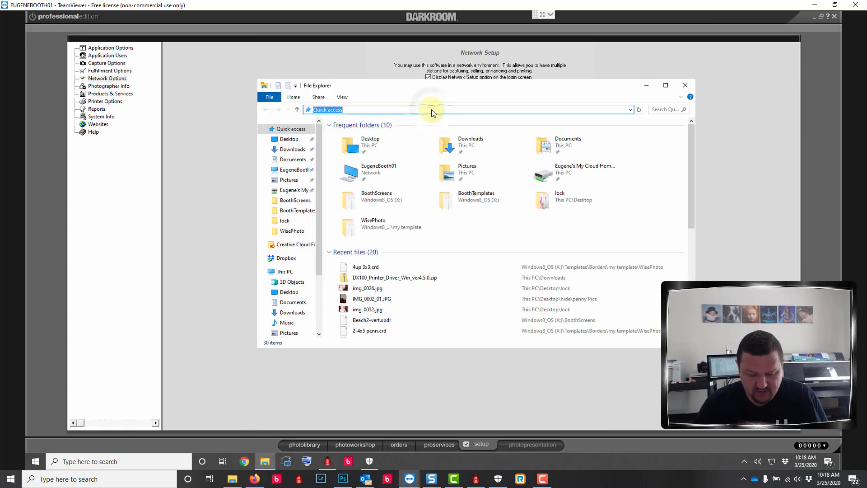
key("ctrl+v")
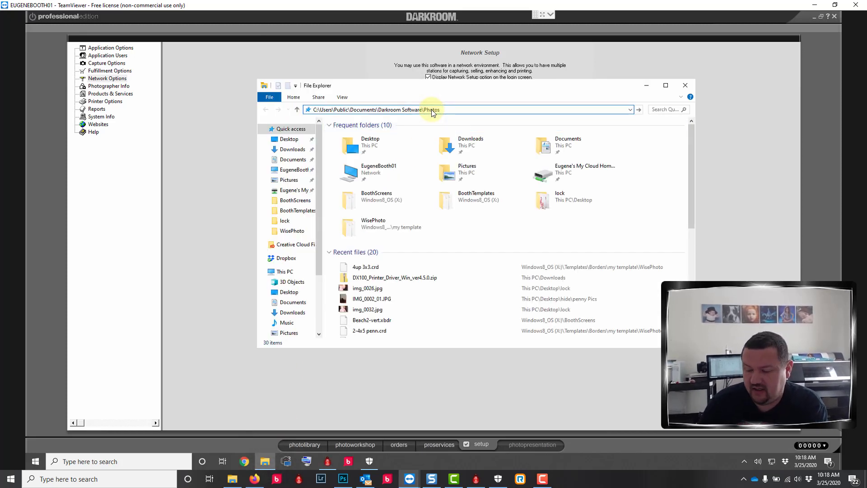
key("Return")
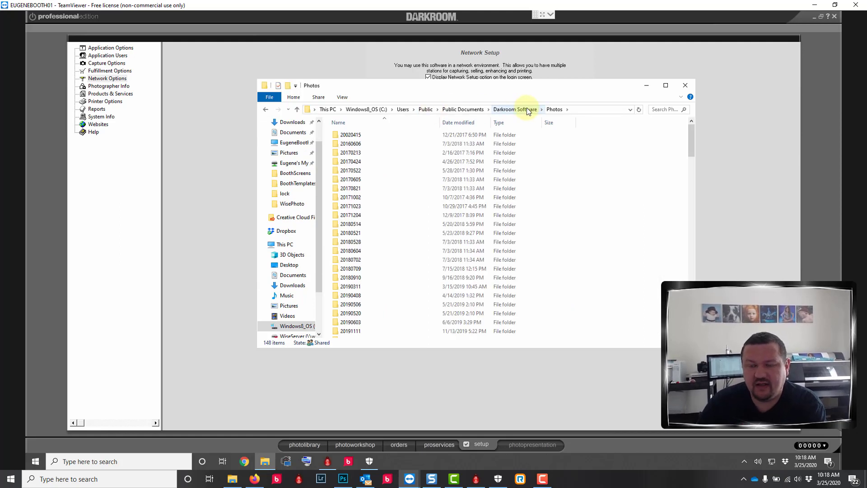
left_click(515, 109)
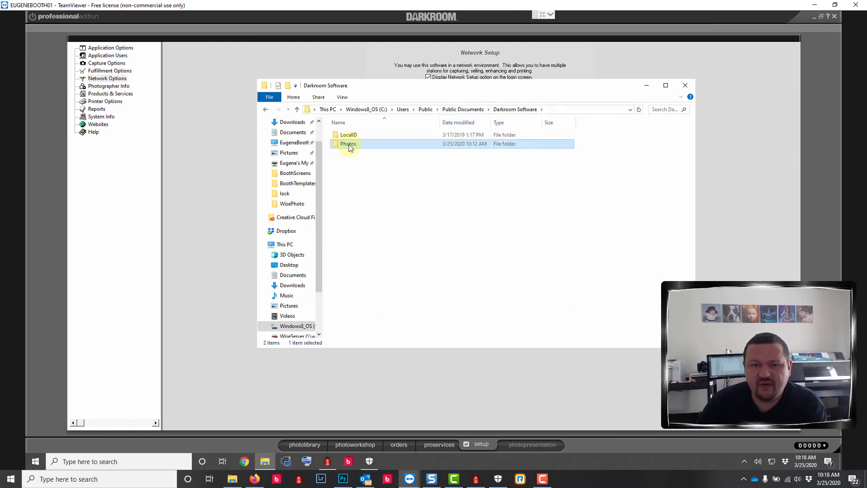
mouse_move(349, 144)
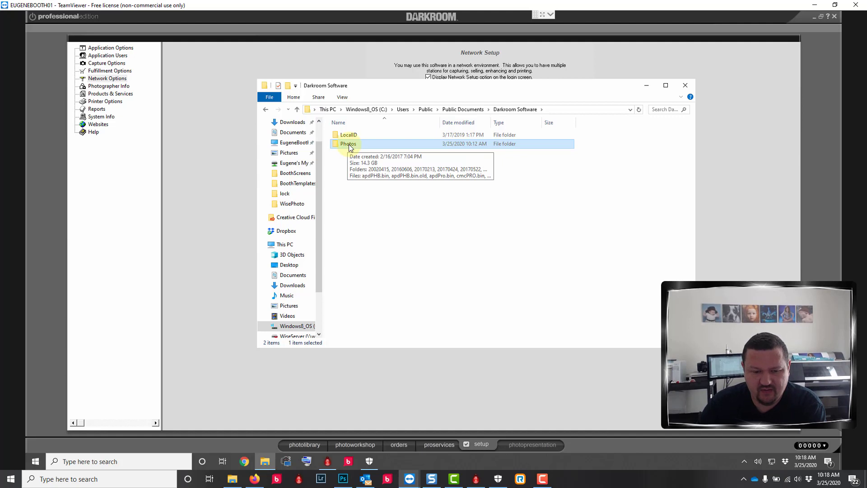
Select Photos in the local network share window, reposition it, and bring it back in front.
left_click(233, 478)
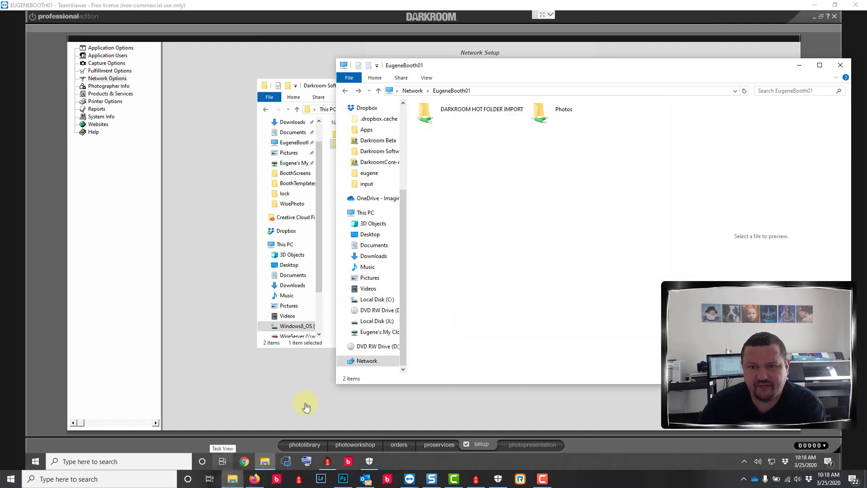
left_click(569, 114)
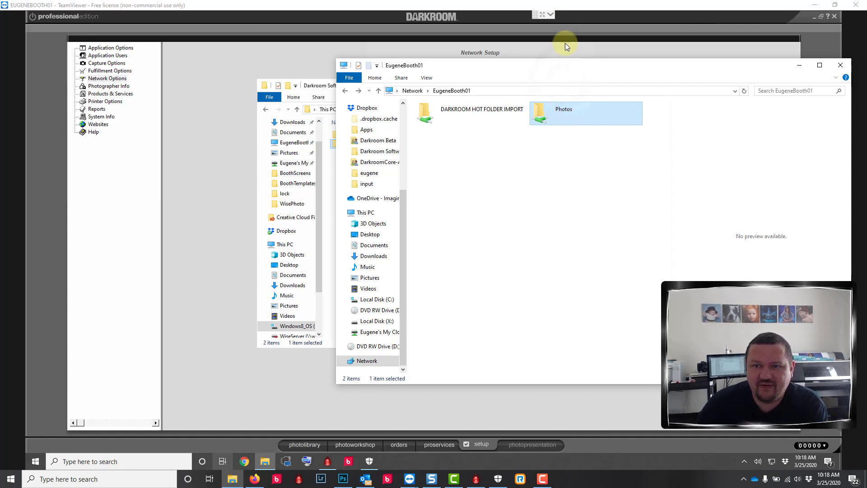
left_click_drag(579, 64, 562, 119)
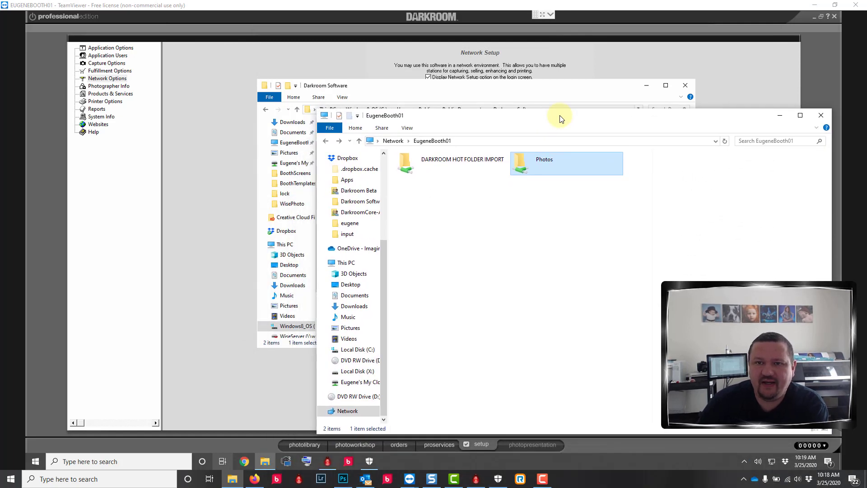
left_click(440, 84)
mouse_move(346, 146)
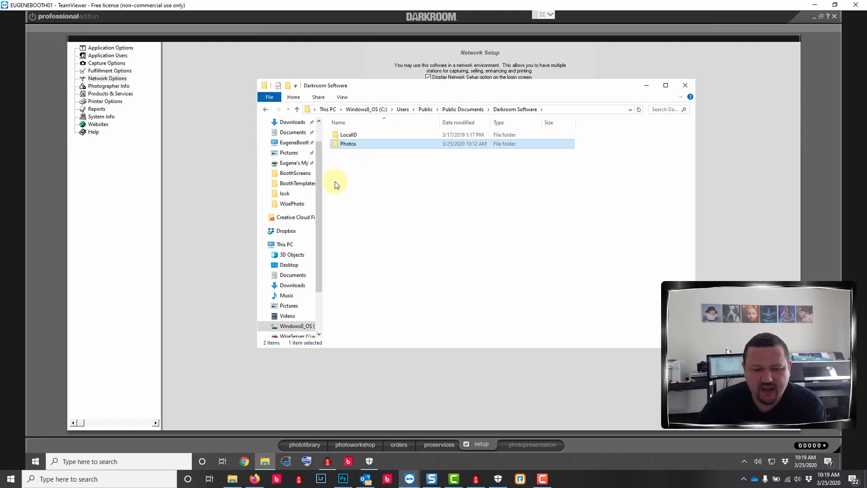
left_click(232, 481)
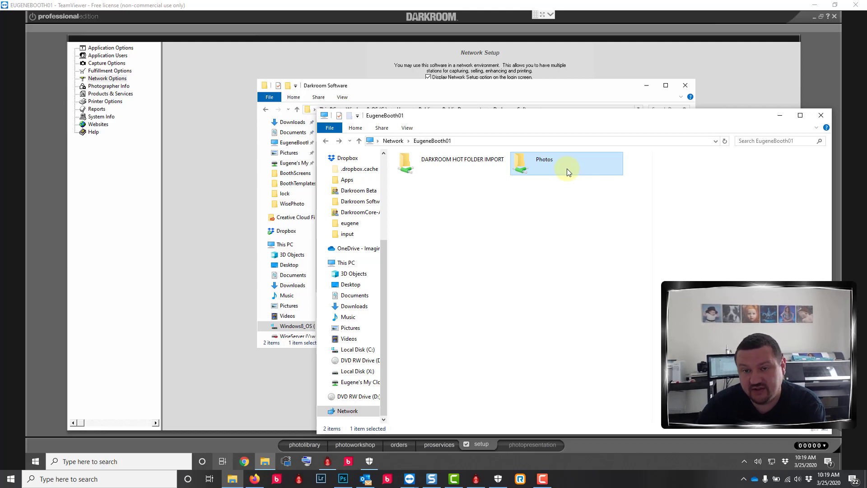
Allow Everyone Full Control and Change on the Photos share through Advanced Sharing permissions.
left_click(470, 95)
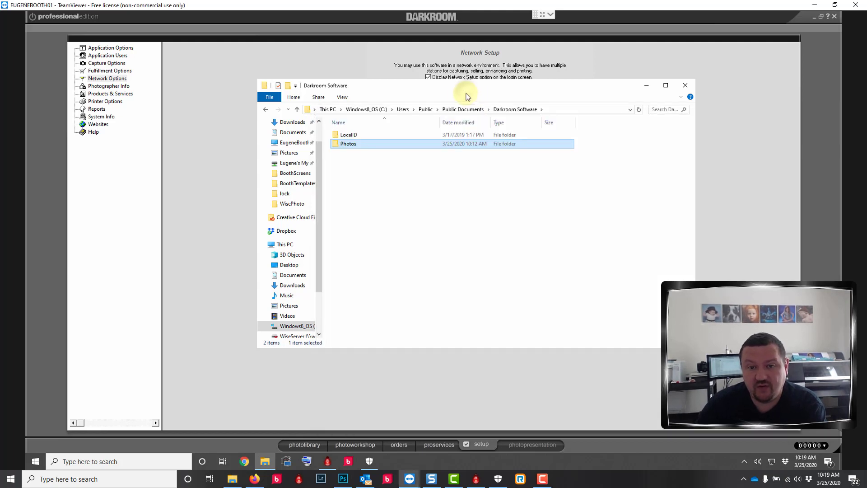
right_click(348, 144)
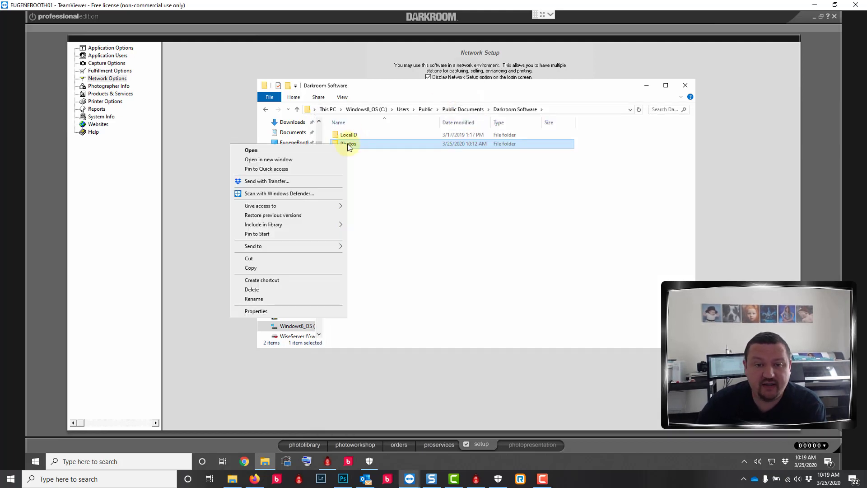
left_click(254, 310)
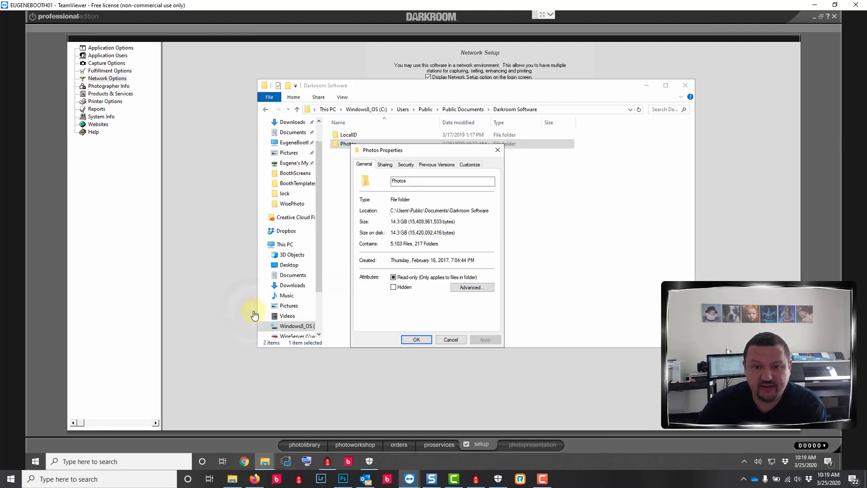
left_click(385, 165)
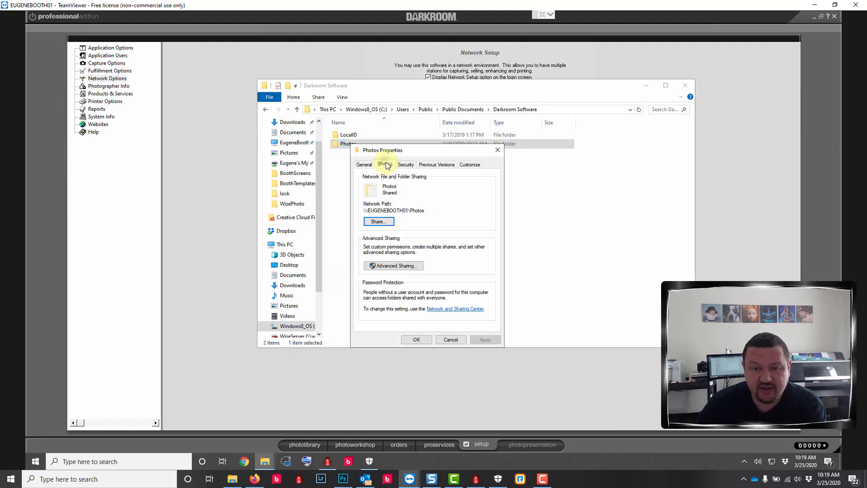
left_click(391, 268)
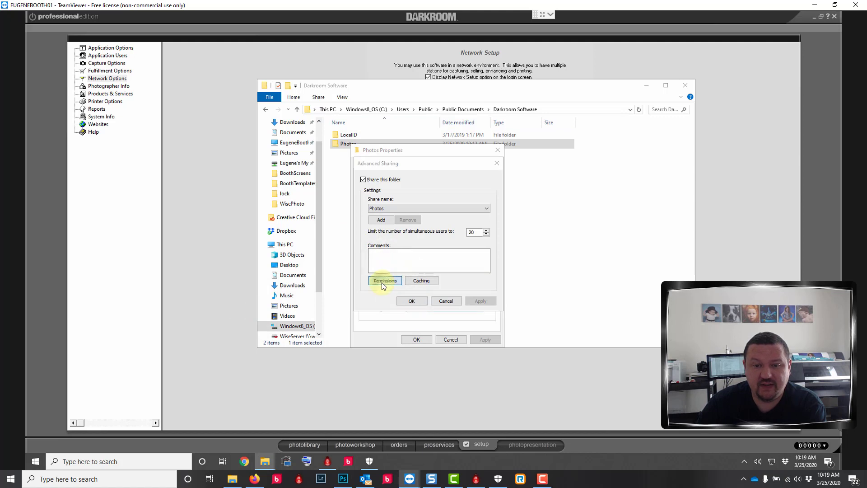
left_click(381, 283)
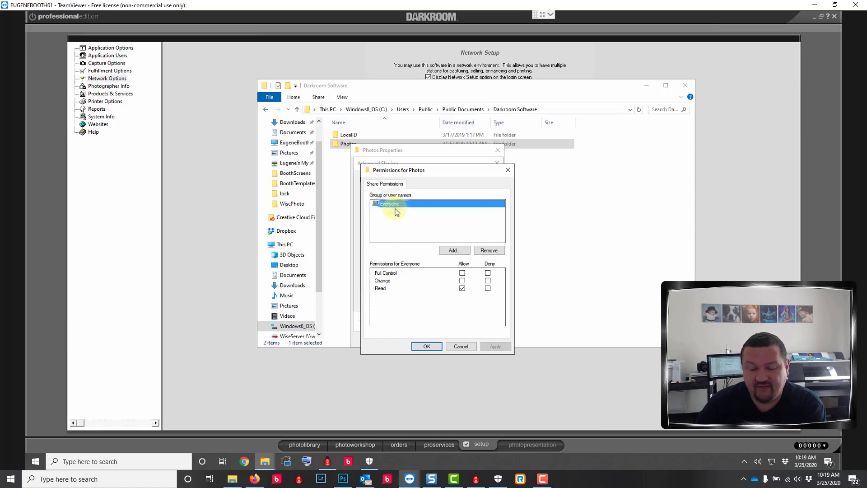
left_click(462, 274)
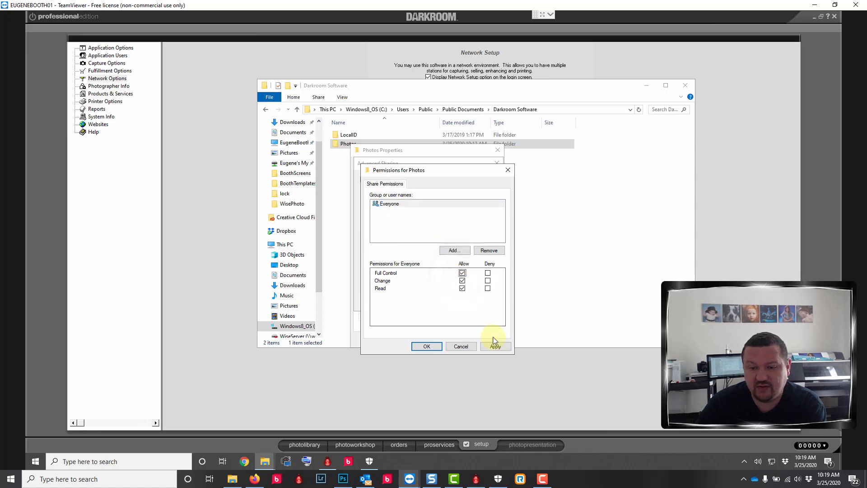
left_click(493, 347)
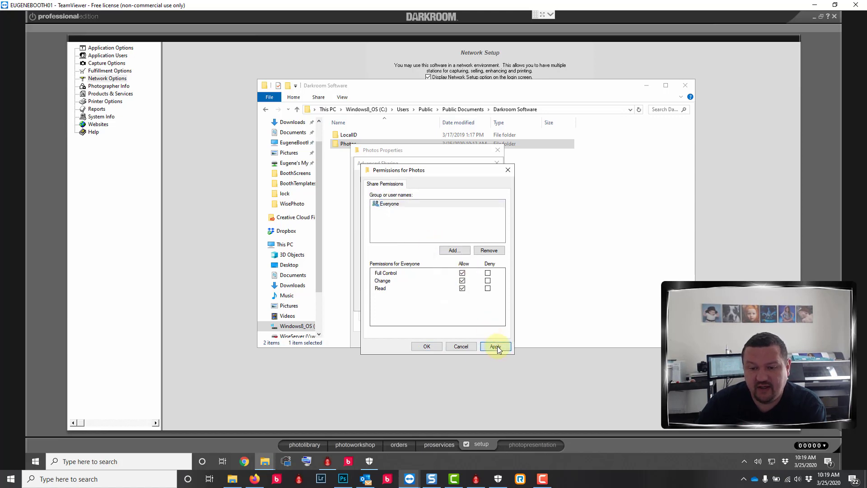
left_click(427, 346)
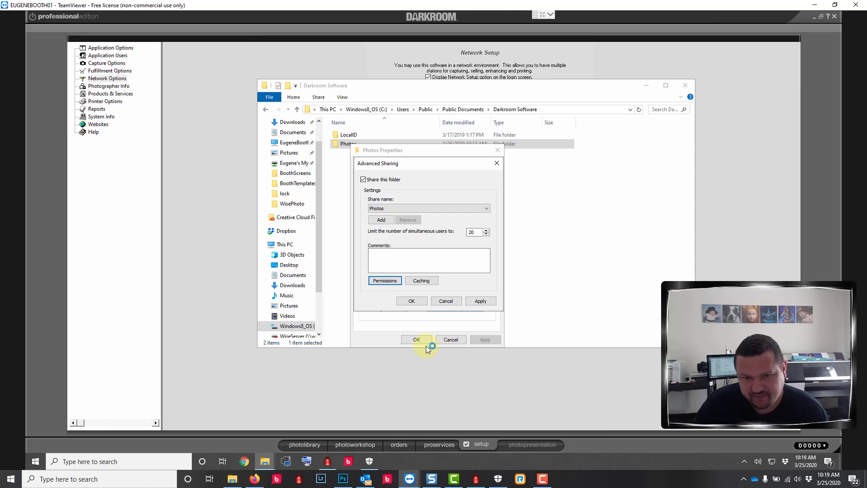
left_click(412, 301)
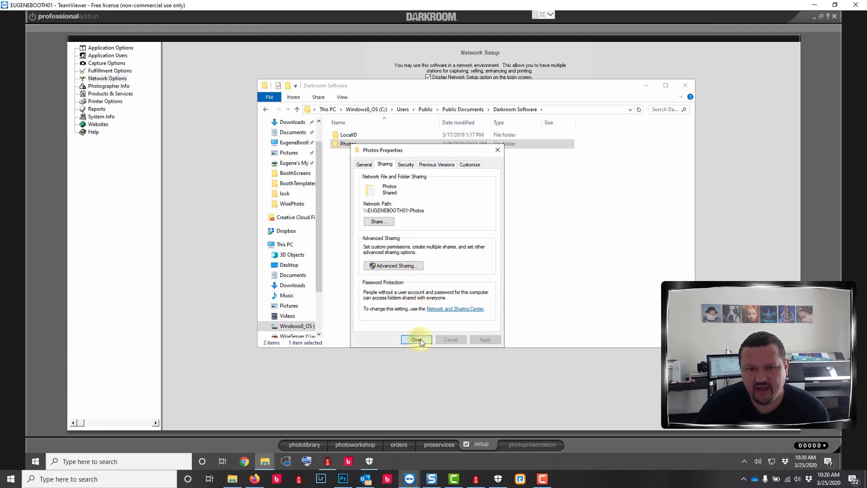
Close Photos properties, minimize the remote session, and reposition the local EugeneBooth01 share window.
left_click(416, 340)
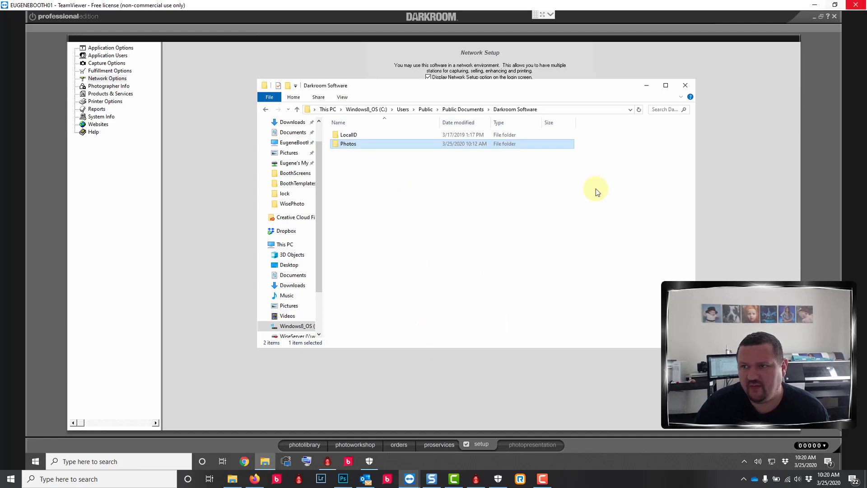
left_click(814, 6)
left_click_drag(477, 119, 409, 112)
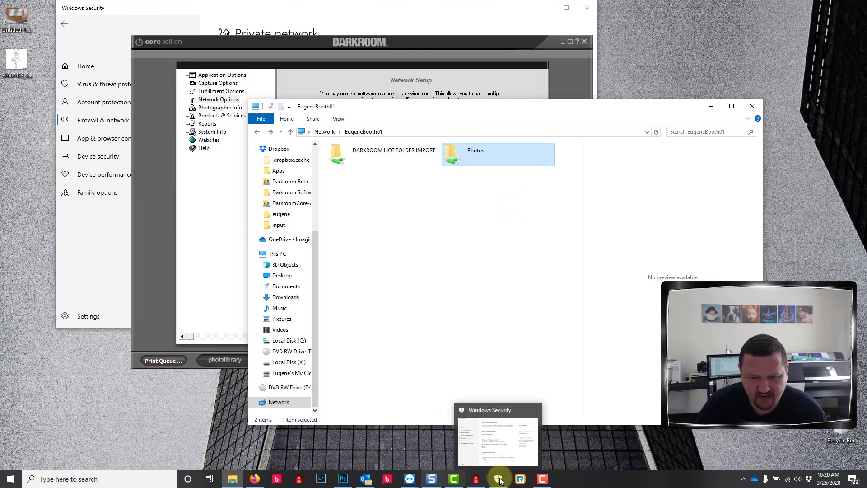
In the remote session, navigate Users > Public > Public Documents > Darkroom Software.
mouse_move(414, 483)
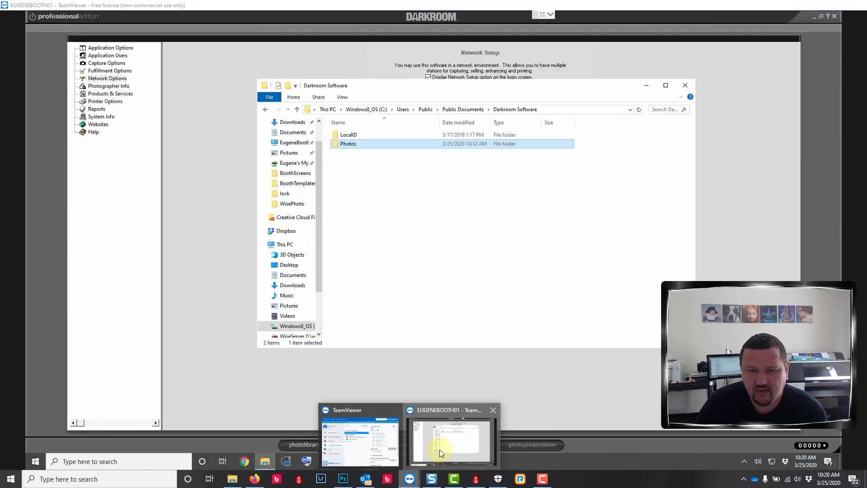
left_click(440, 449)
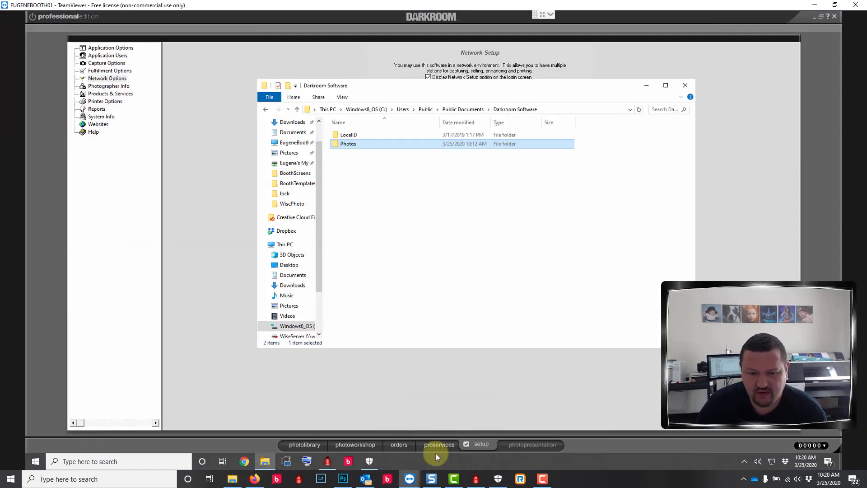
mouse_move(409, 479)
left_click(429, 454)
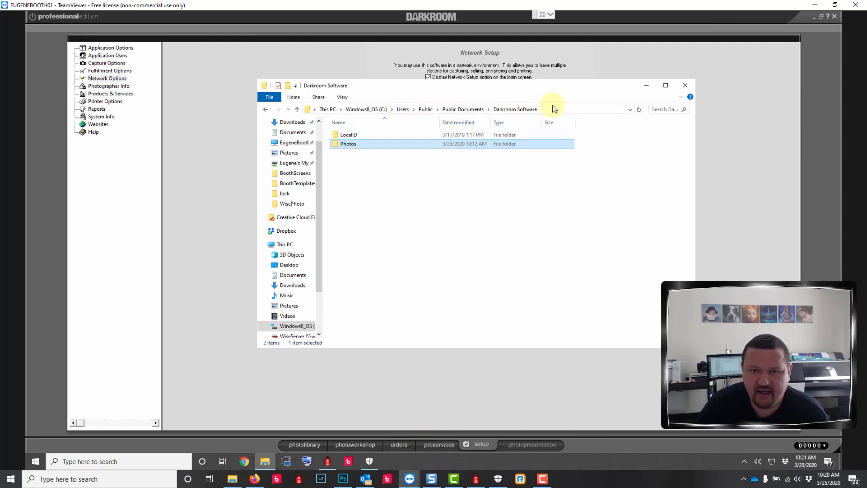
left_click(404, 109)
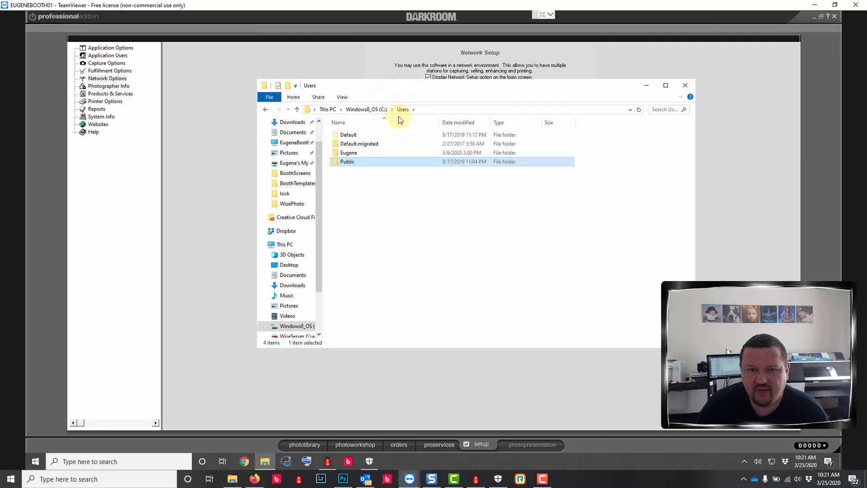
double_click(351, 163)
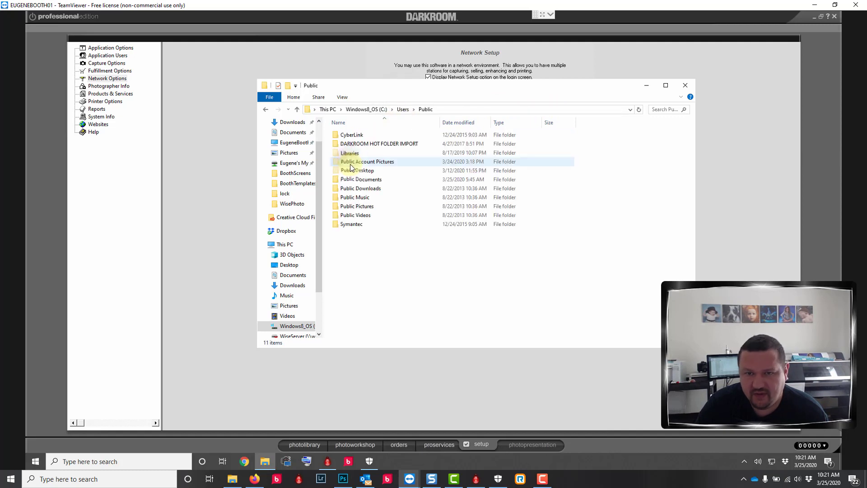
double_click(368, 180)
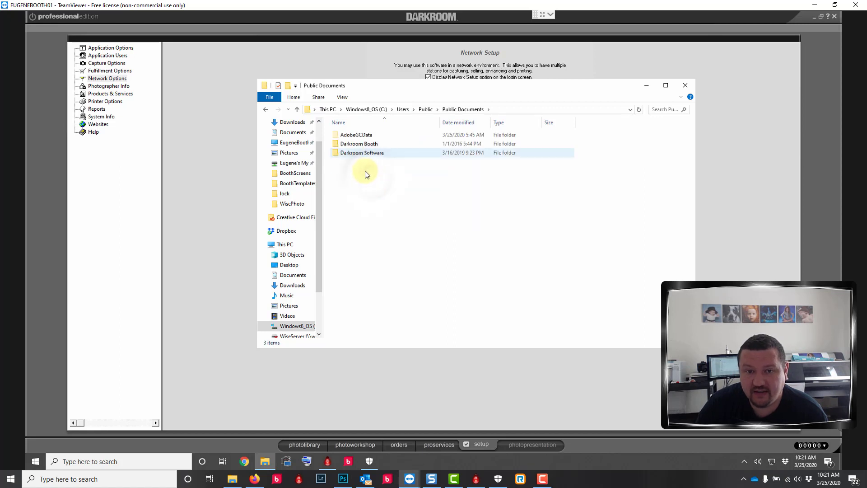
double_click(347, 153)
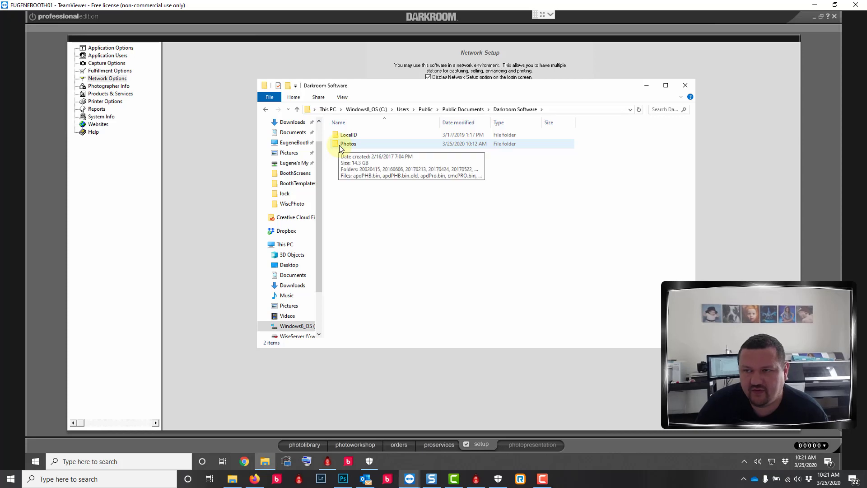
Minimize the remote session and select DARKROOM HOT FOLDER IMPORT, then Photos, in the local share.
left_click(816, 6)
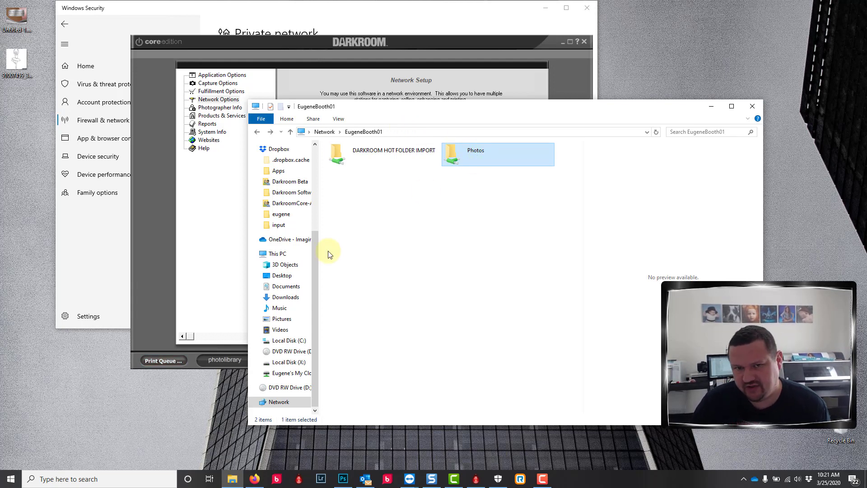
left_click(367, 152)
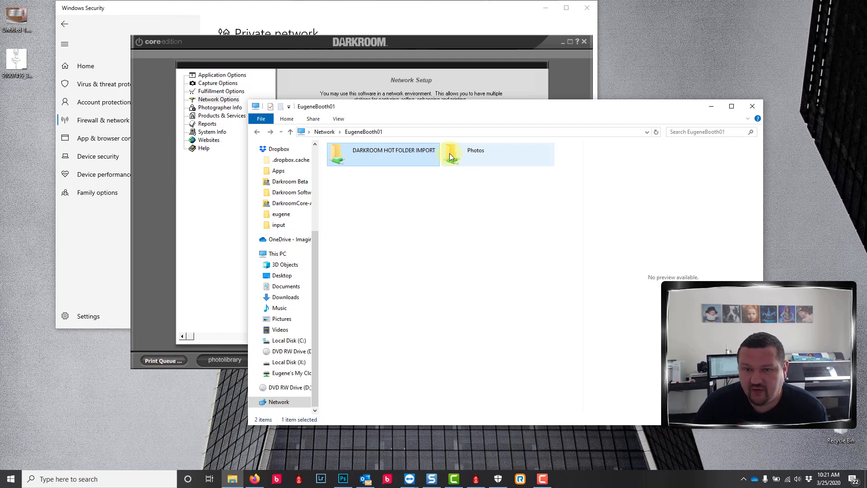
left_click(479, 156)
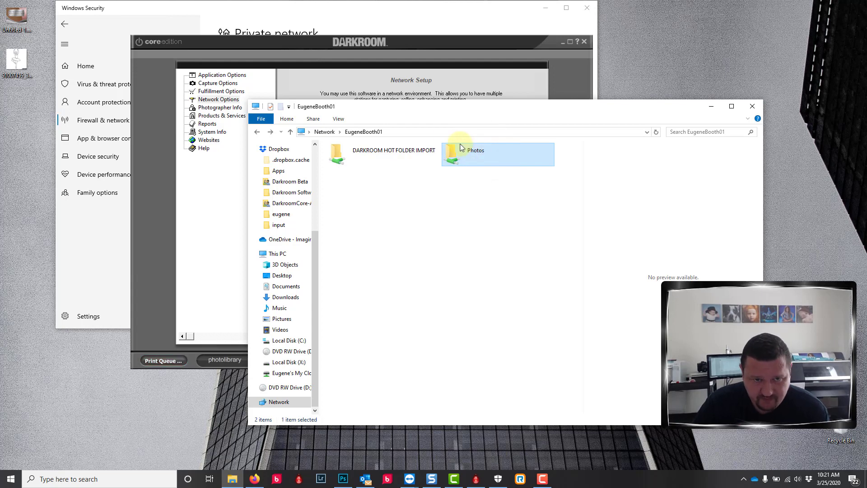
Close and relaunch Darkroom Core Edition, then log in.
left_click(302, 43)
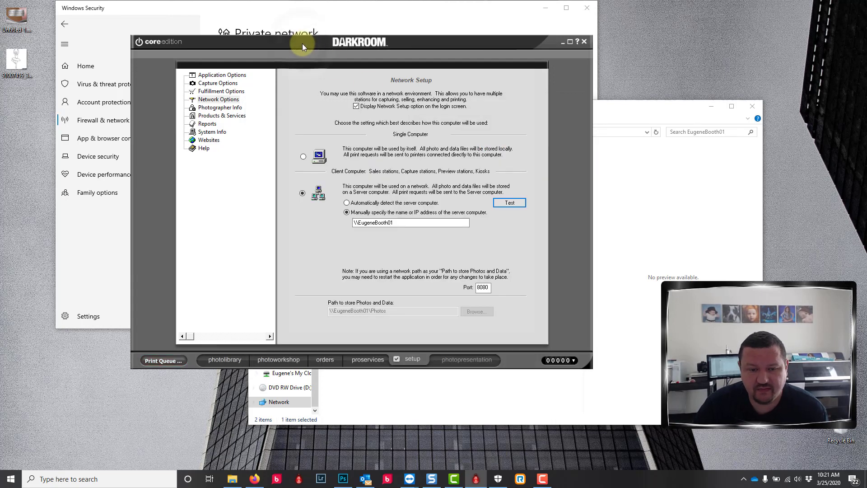
left_click(586, 42)
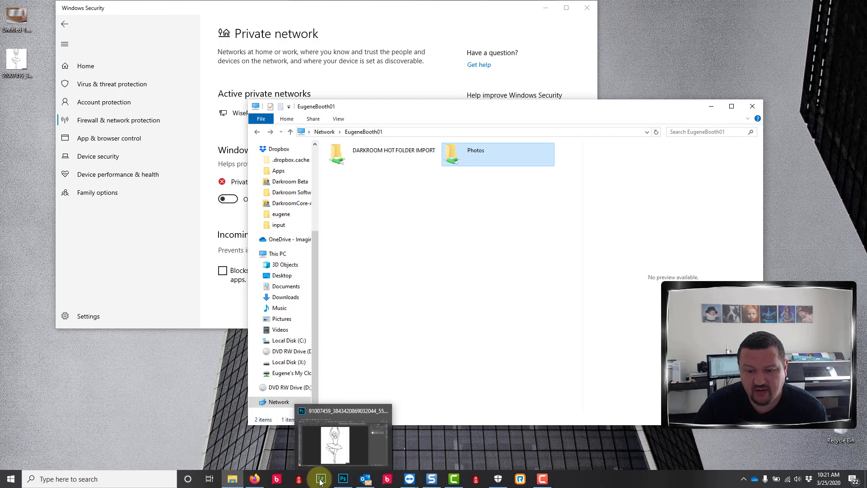
left_click(475, 482)
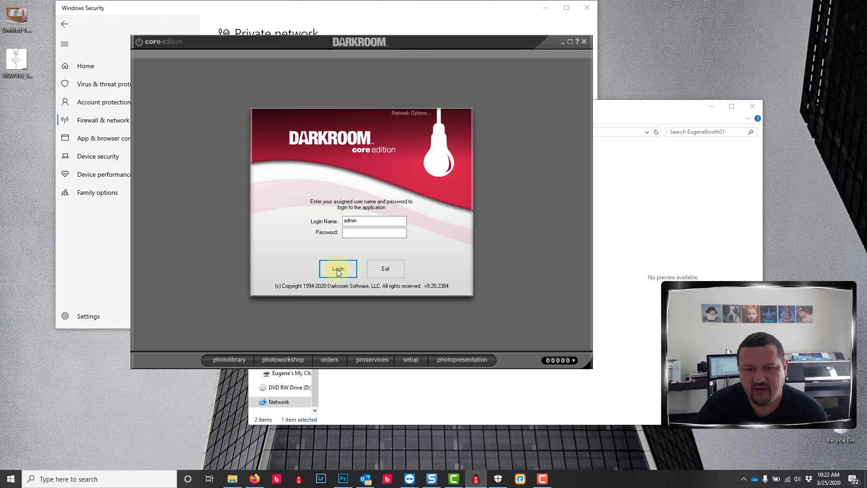
left_click(339, 269)
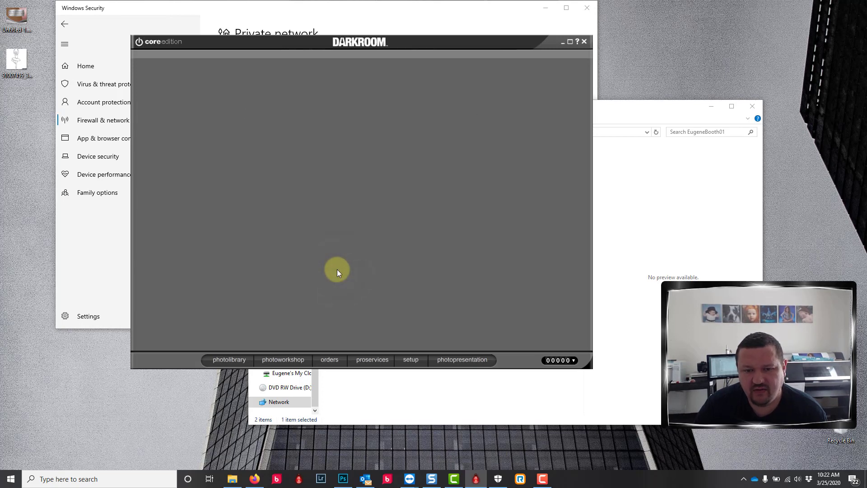
Test the network connection to EugeneBooth01, confirm success, and show the PhotoLibrary catalogs.
left_click(410, 359)
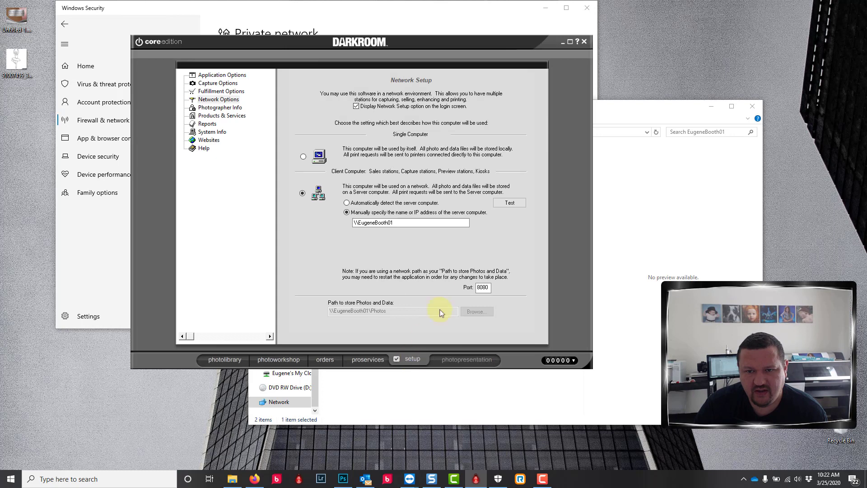
left_click(503, 206)
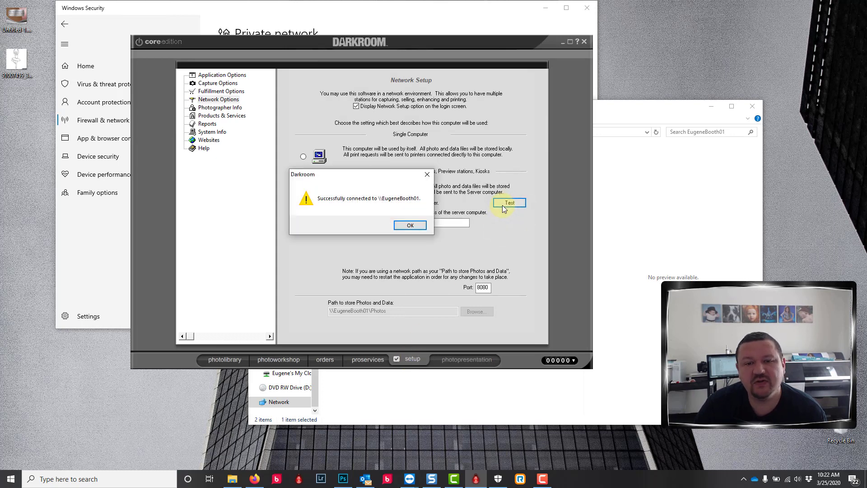
left_click(418, 227)
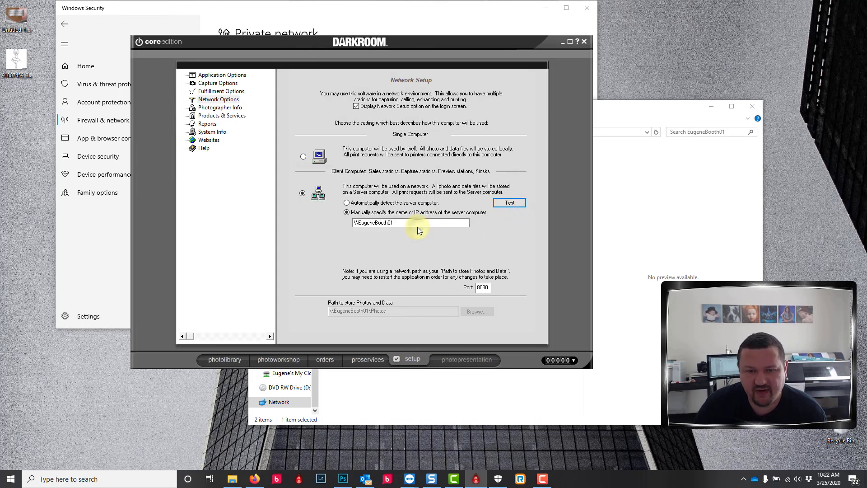
left_click(221, 359)
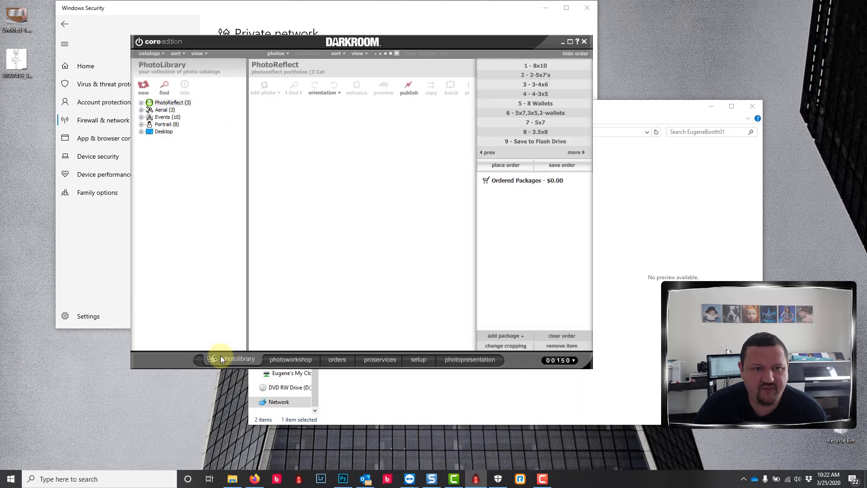
left_click(141, 110)
left_click(170, 118)
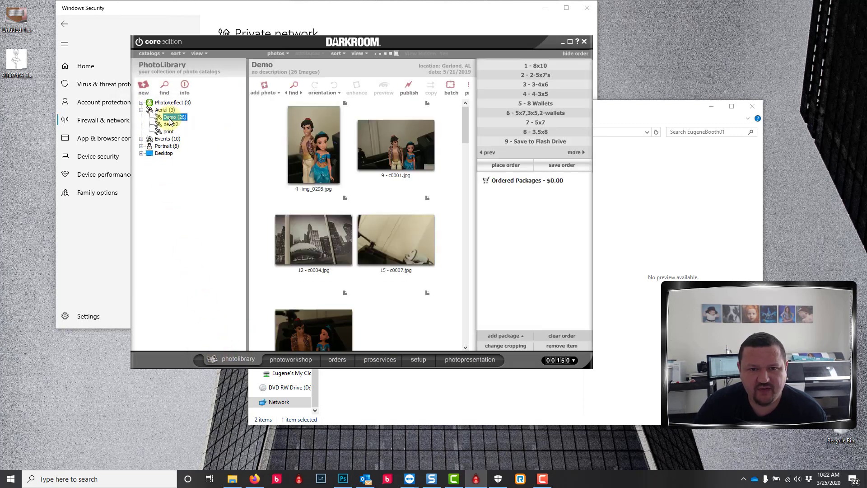
left_click(319, 151)
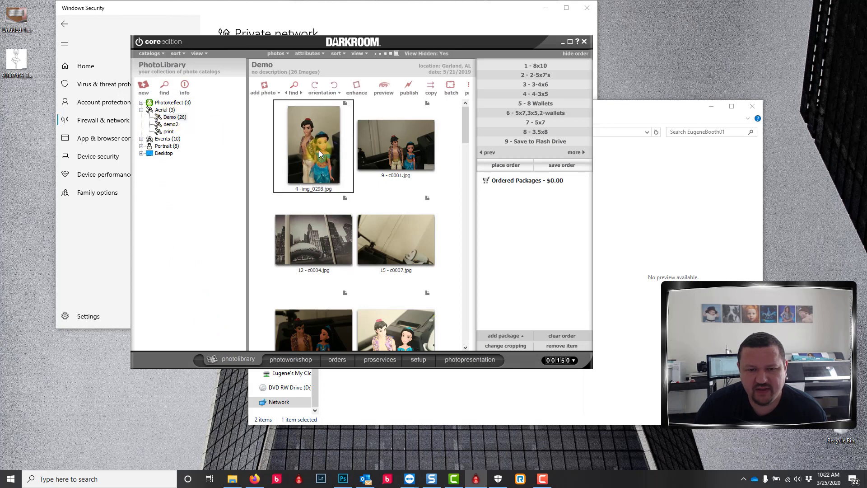
left_click(315, 86)
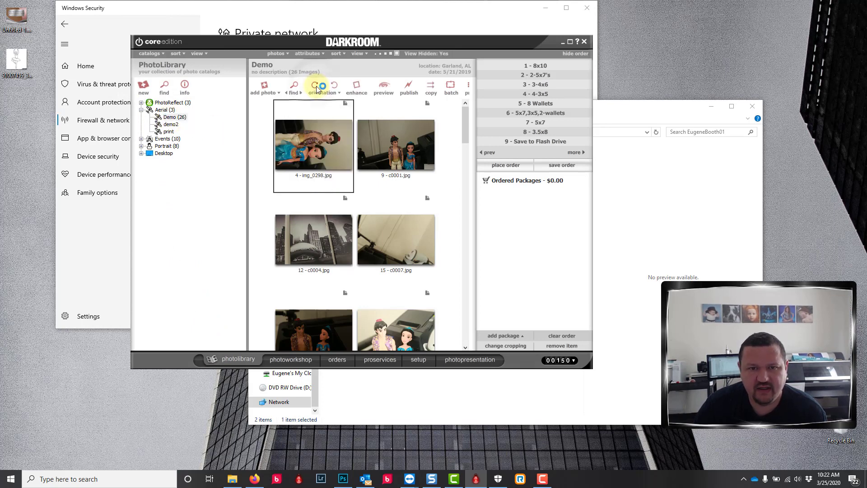
left_click(315, 86)
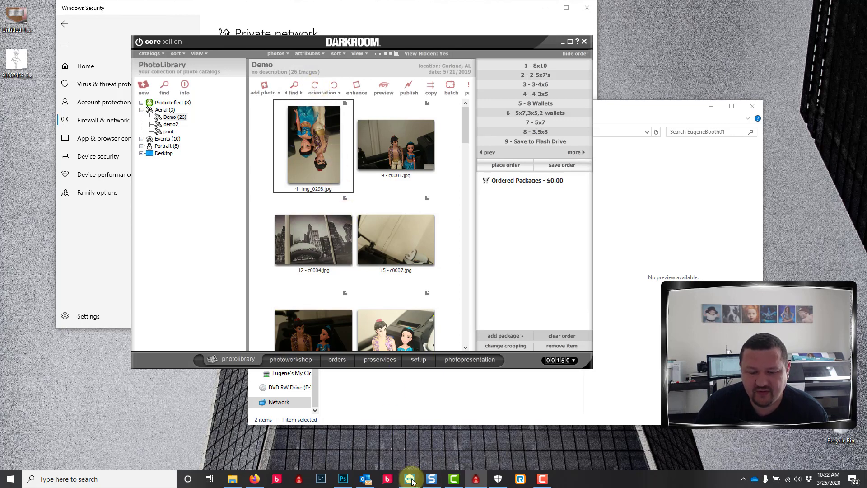
mouse_move(413, 482)
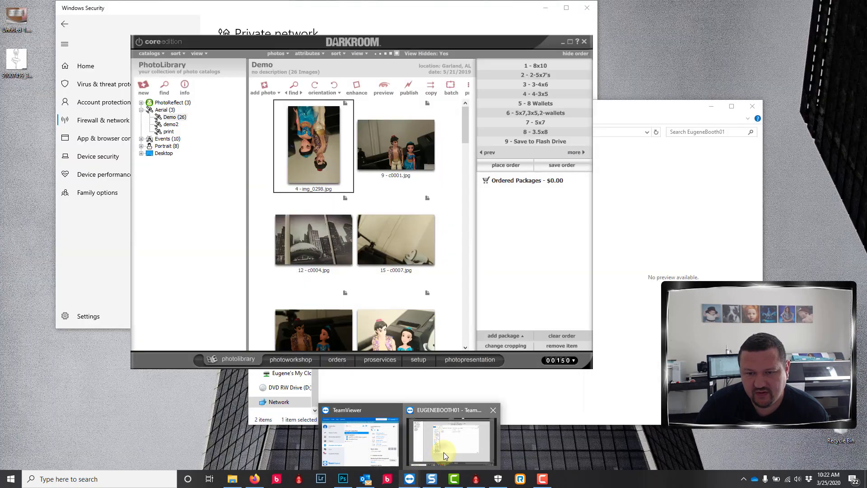
left_click(443, 452)
On the server, open the Aerial > Demo catalog and select img_0298.jpg to confirm it's upside down.
left_click(647, 86)
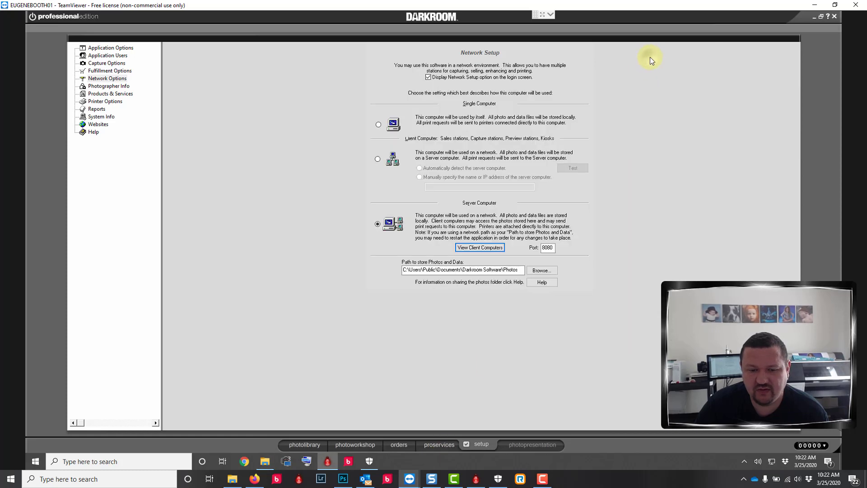
left_click(305, 445)
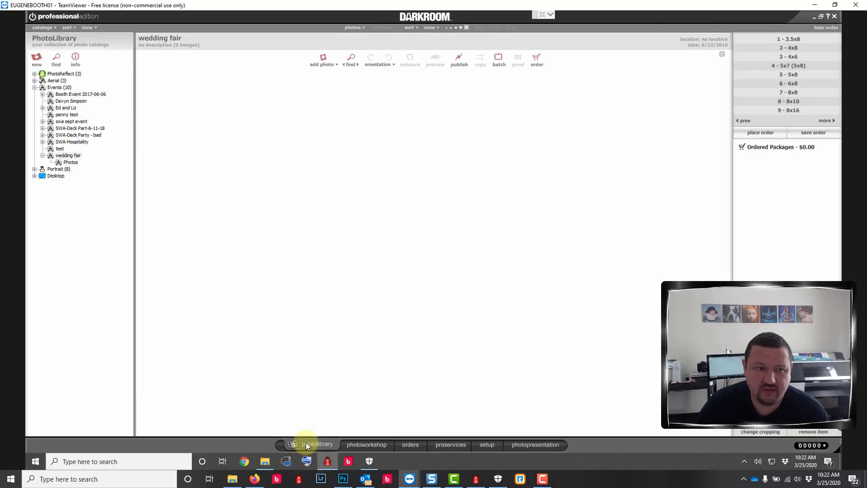
left_click(34, 80)
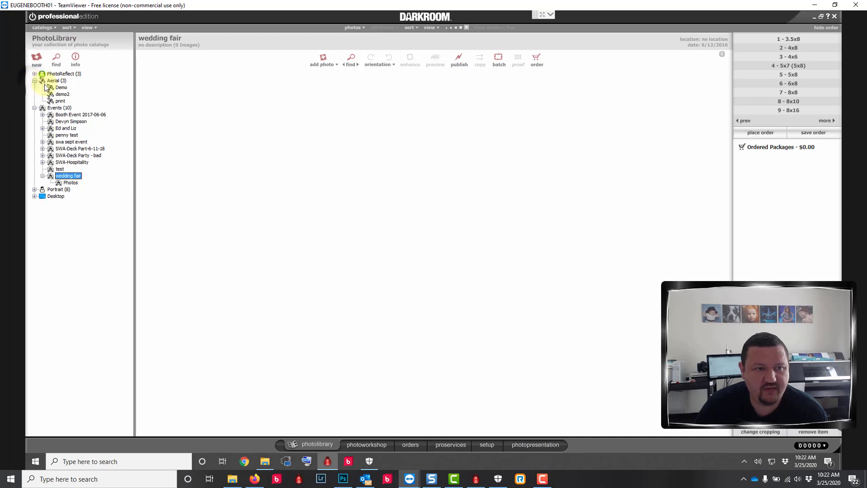
left_click(60, 87)
left_click(192, 110)
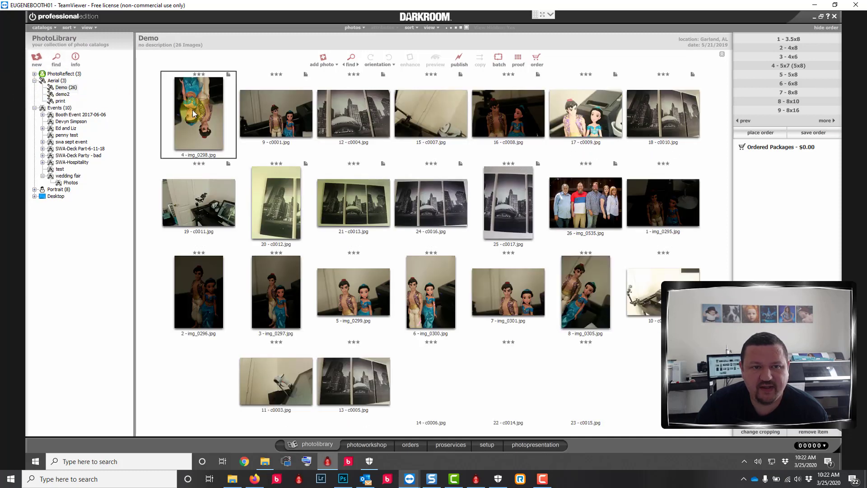